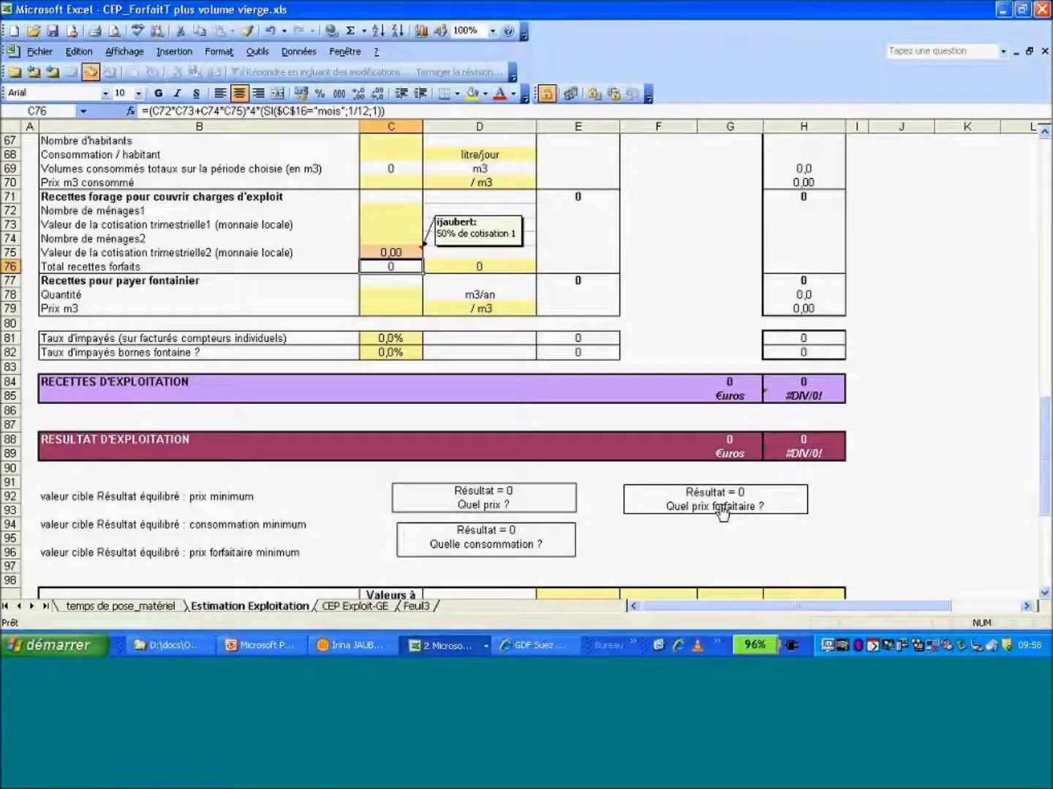
# Copy the summary table's Valeurs à copier (C100:C111) and paste them as values only into the Résultat 1 column.
pyautogui.moveTo(1045, 471); pyautogui.dragTo(1045, 537)
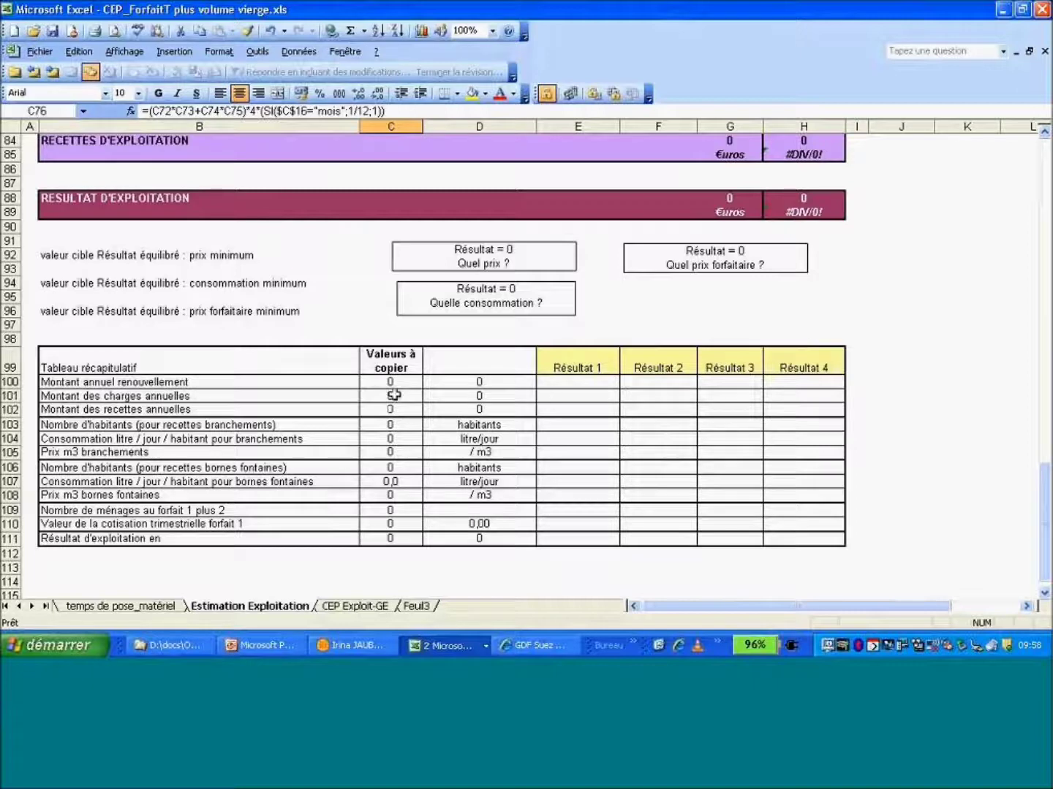
pyautogui.moveTo(386, 385); pyautogui.dragTo(391, 538)
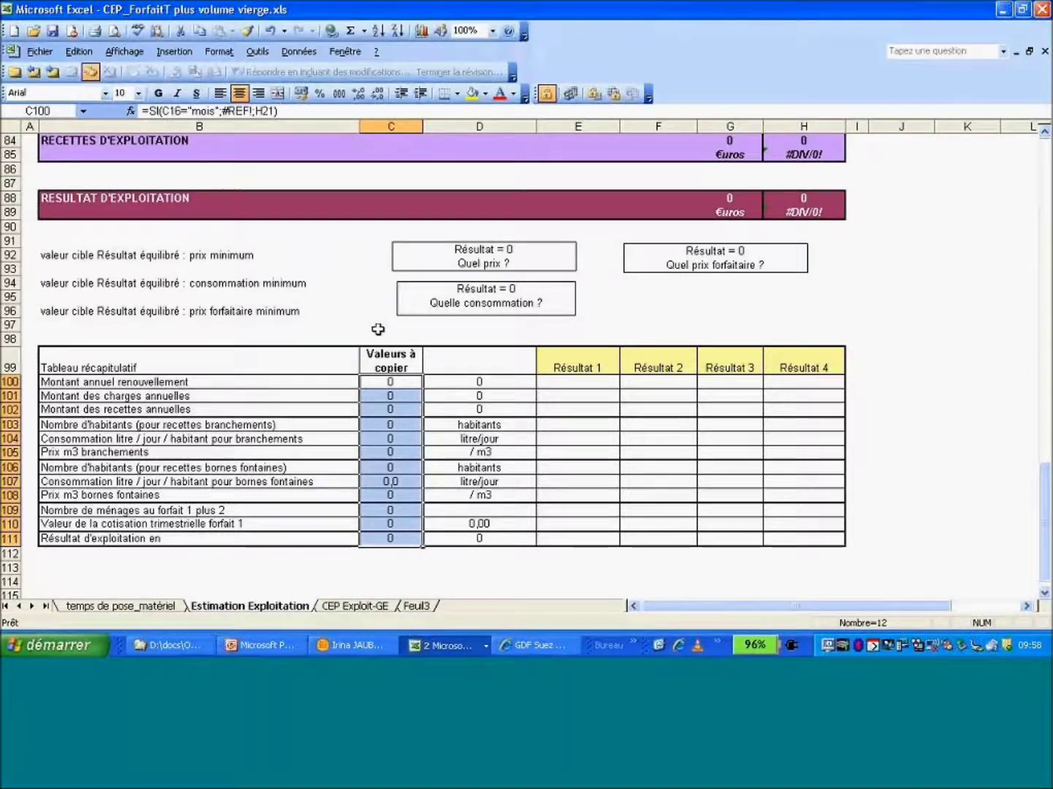
pyautogui.hotkey('ctrl', 'c')
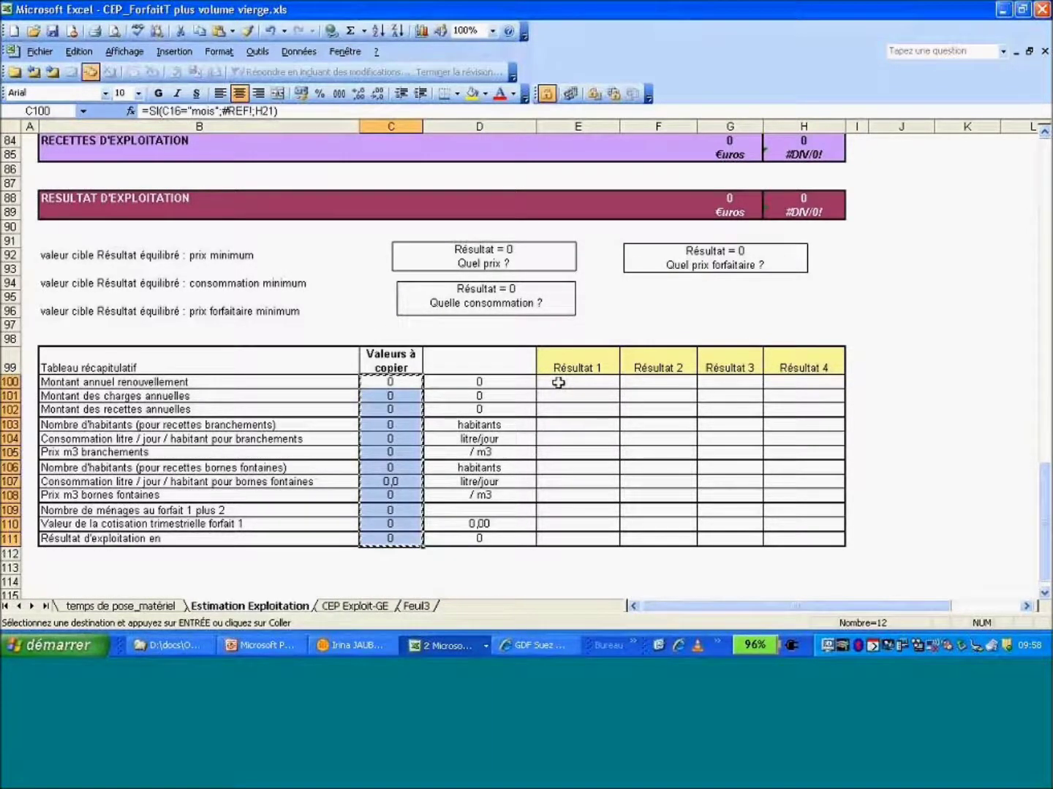
pyautogui.moveTo(558, 382); pyautogui.dragTo(577, 541)
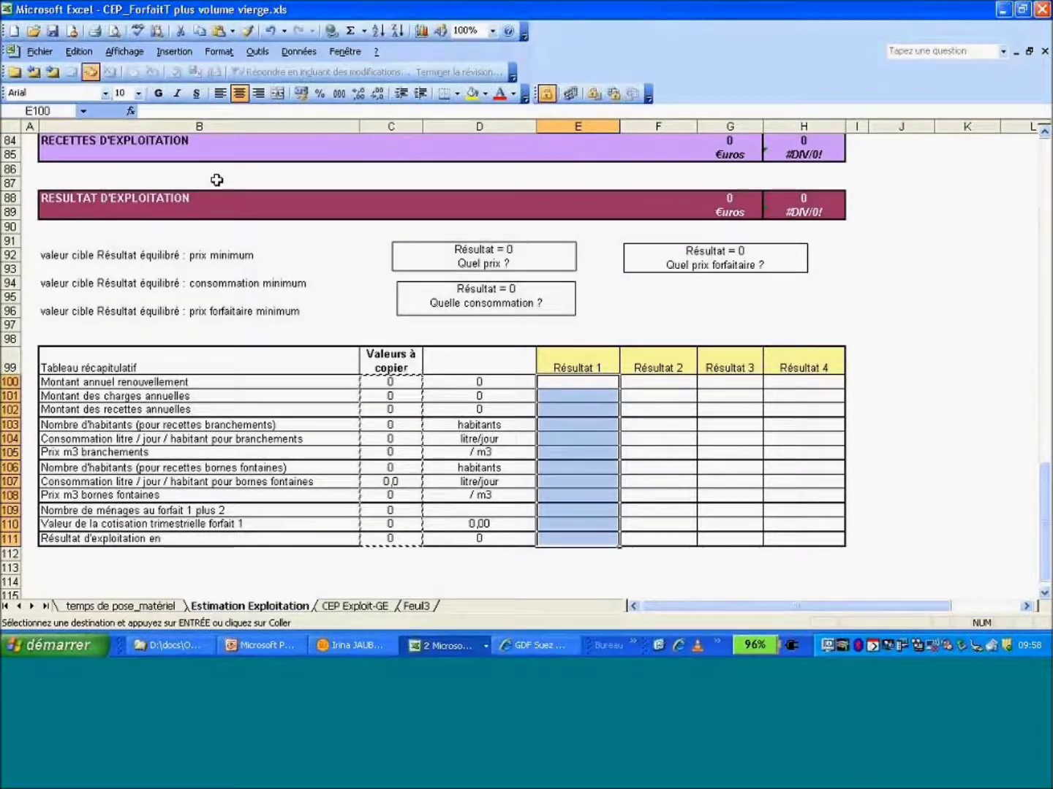
pyautogui.click(80, 52)
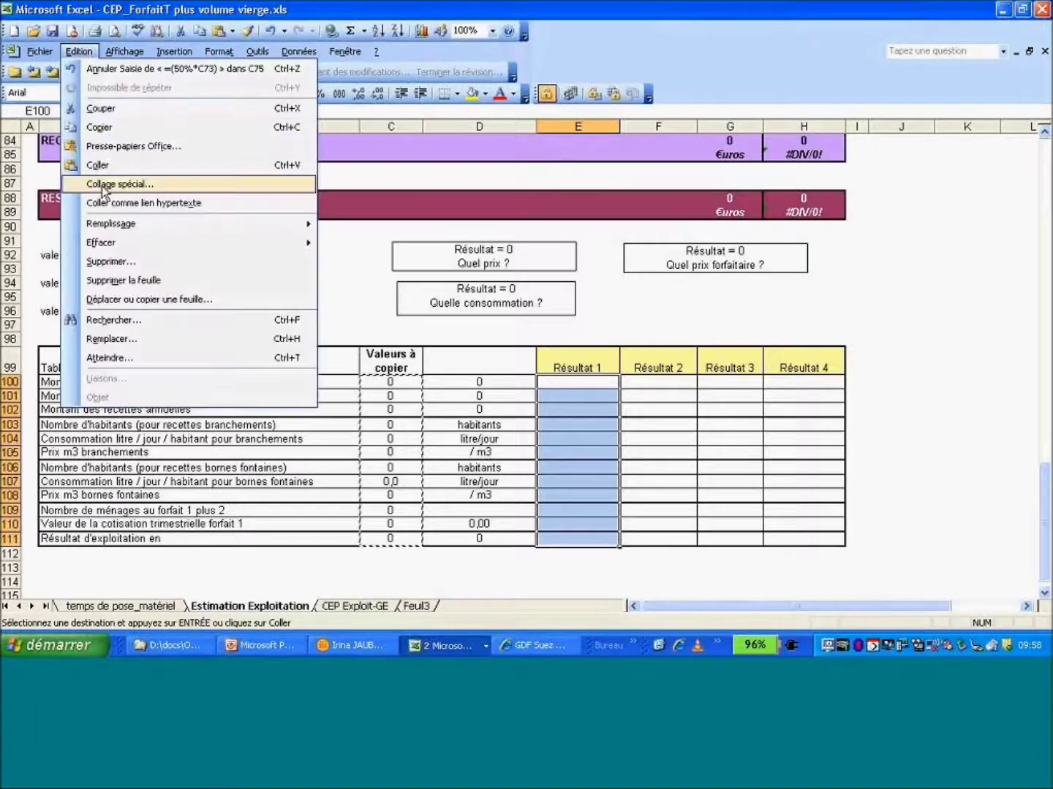
pyautogui.click(103, 188)
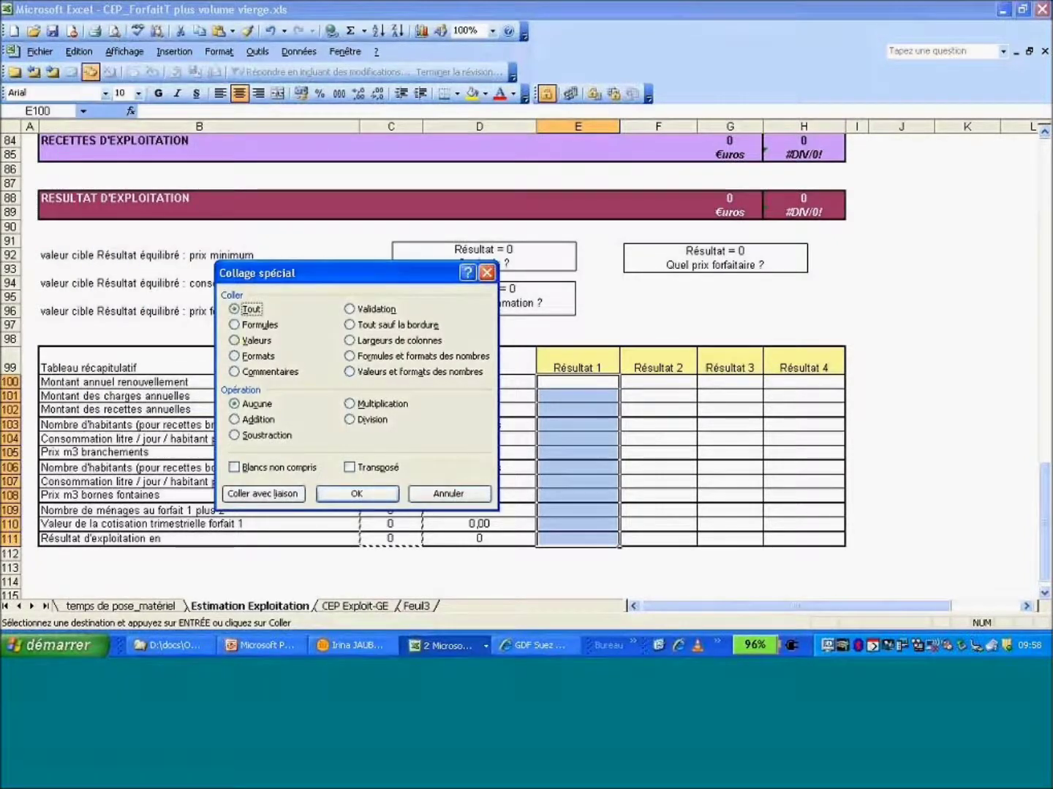
pyautogui.click(235, 341)
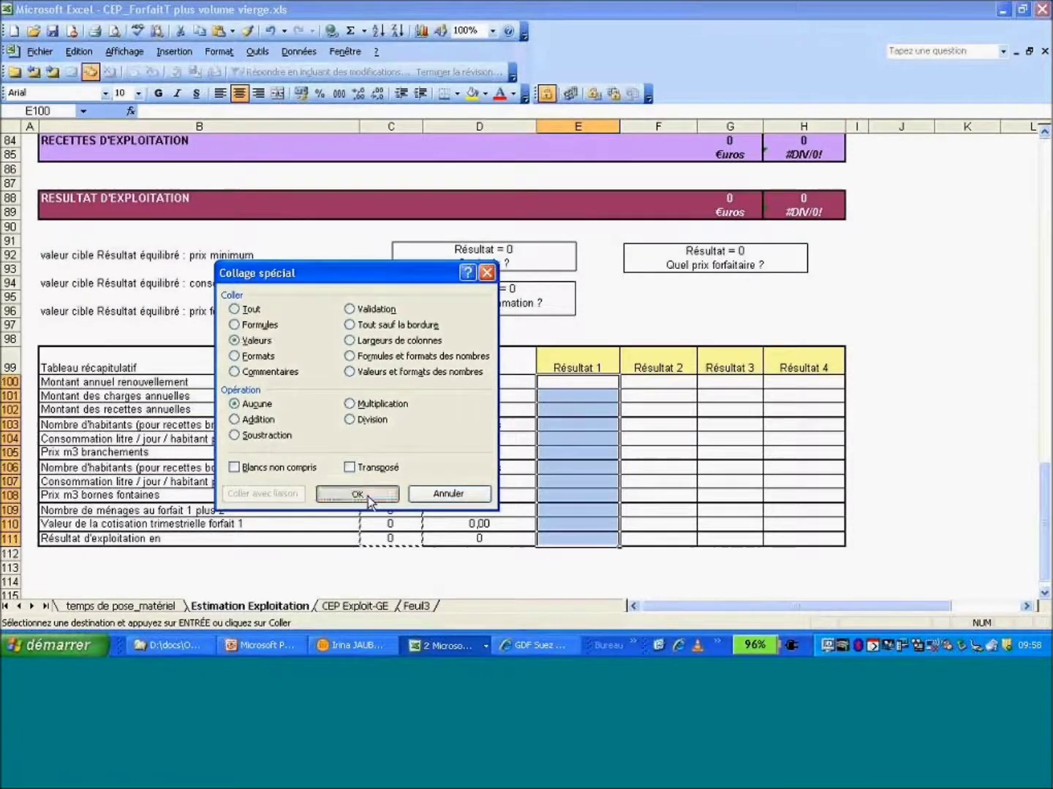
pyautogui.click(368, 497)
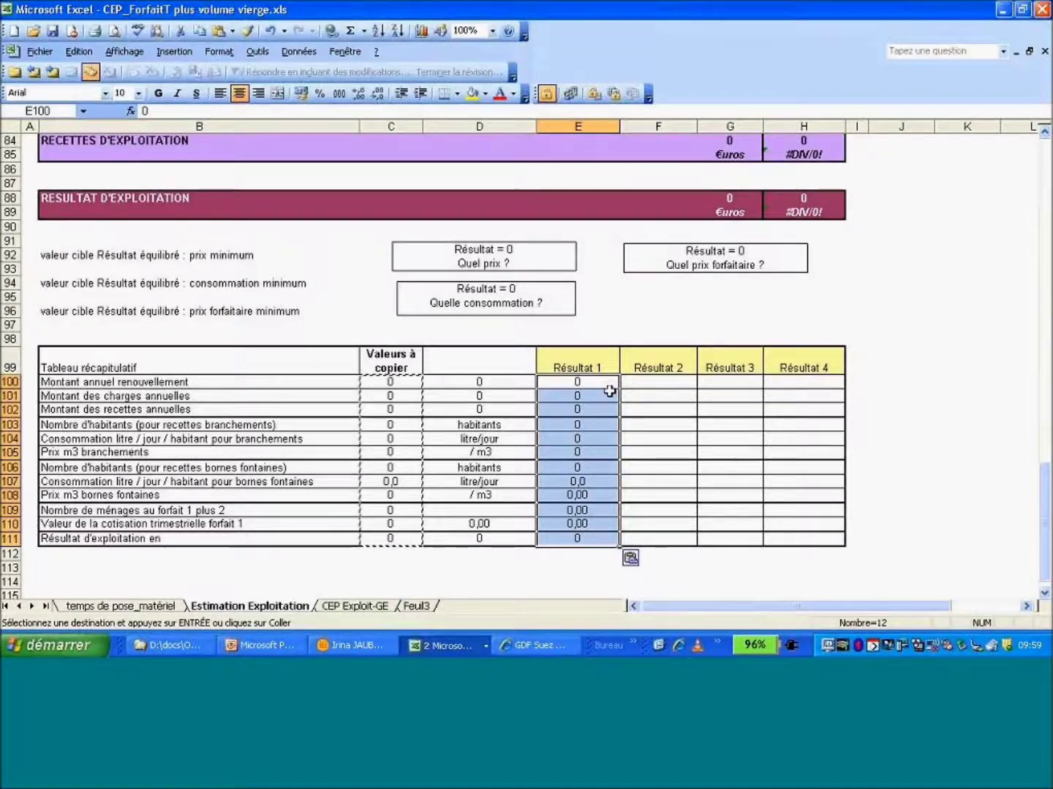
pyautogui.click(641, 395)
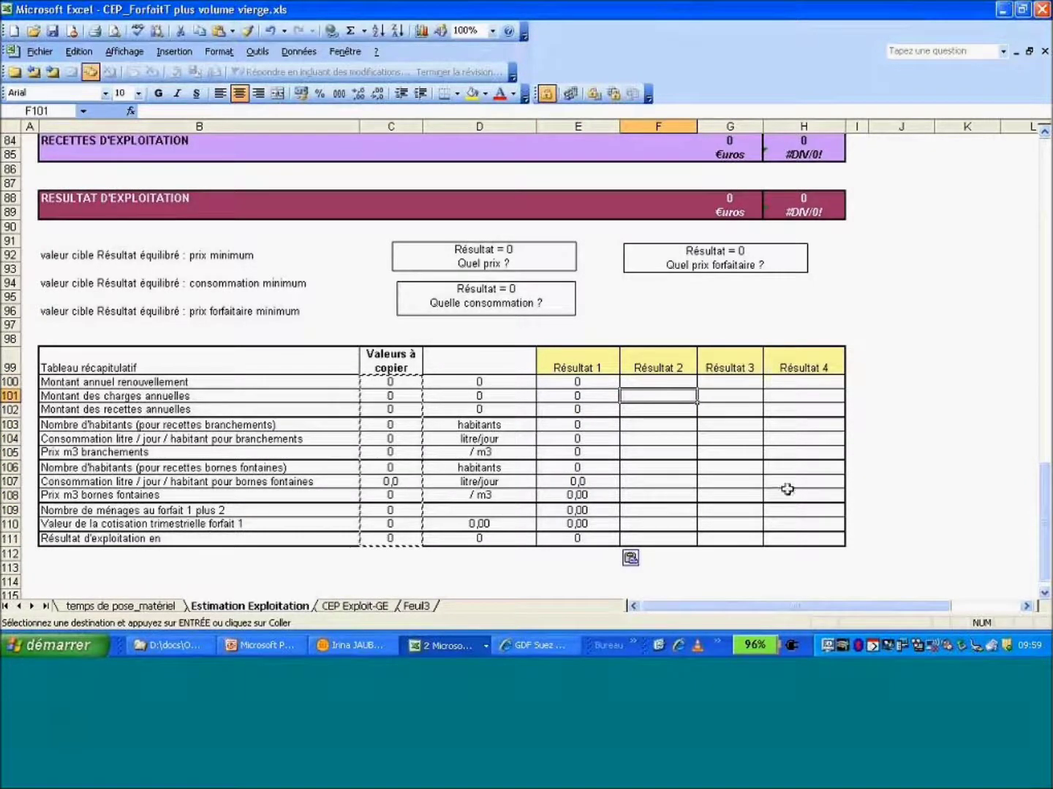
# Examine the inflation assumptions, charges, revenue and operating result sections of the CEP Exploit-GE sheet.
pyautogui.click(352, 607)
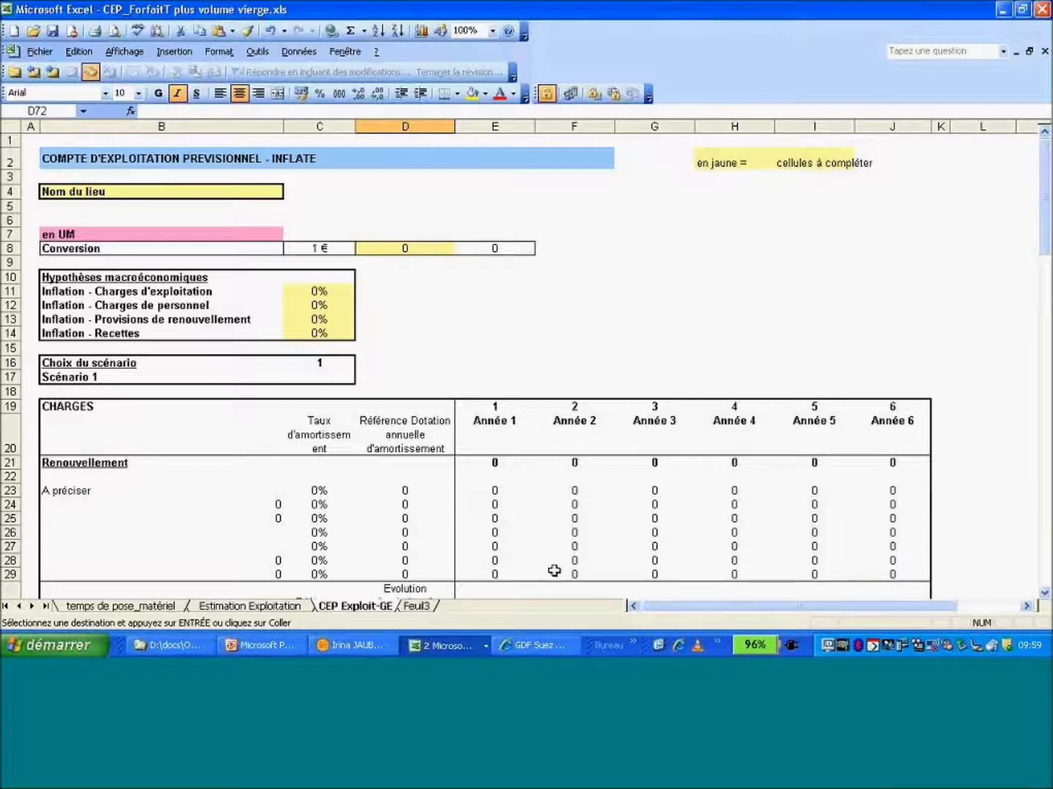
pyautogui.click(300, 294)
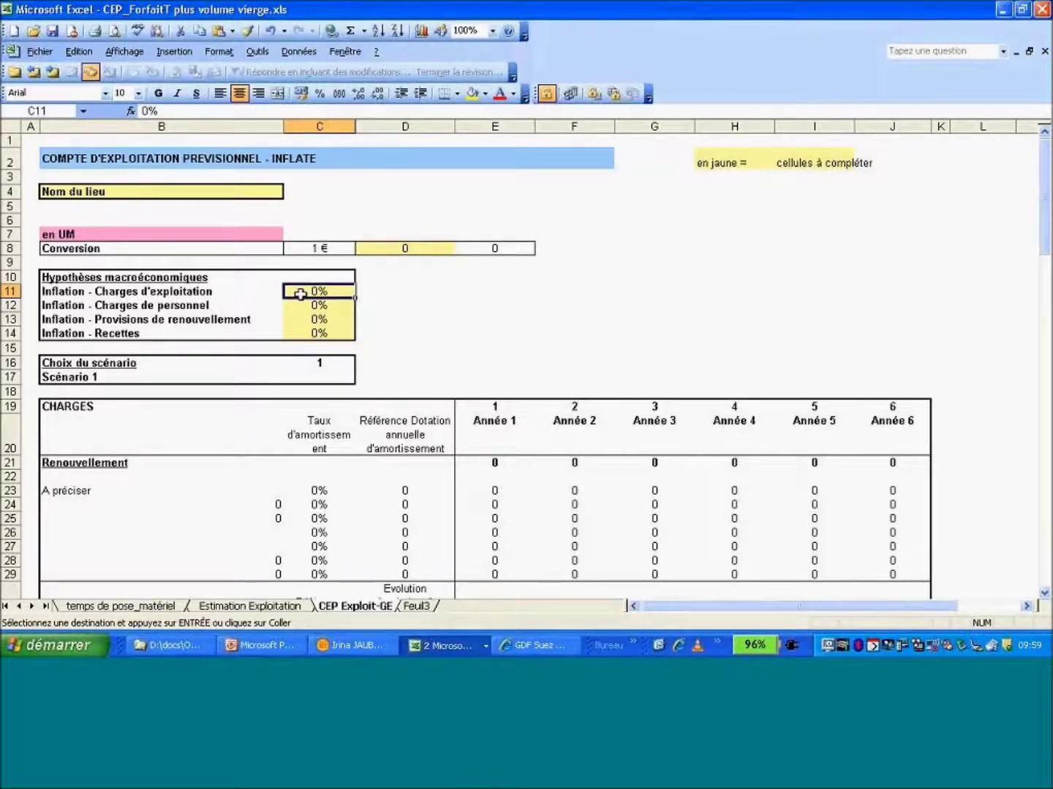
pyautogui.scroll(-1, 299, 293)
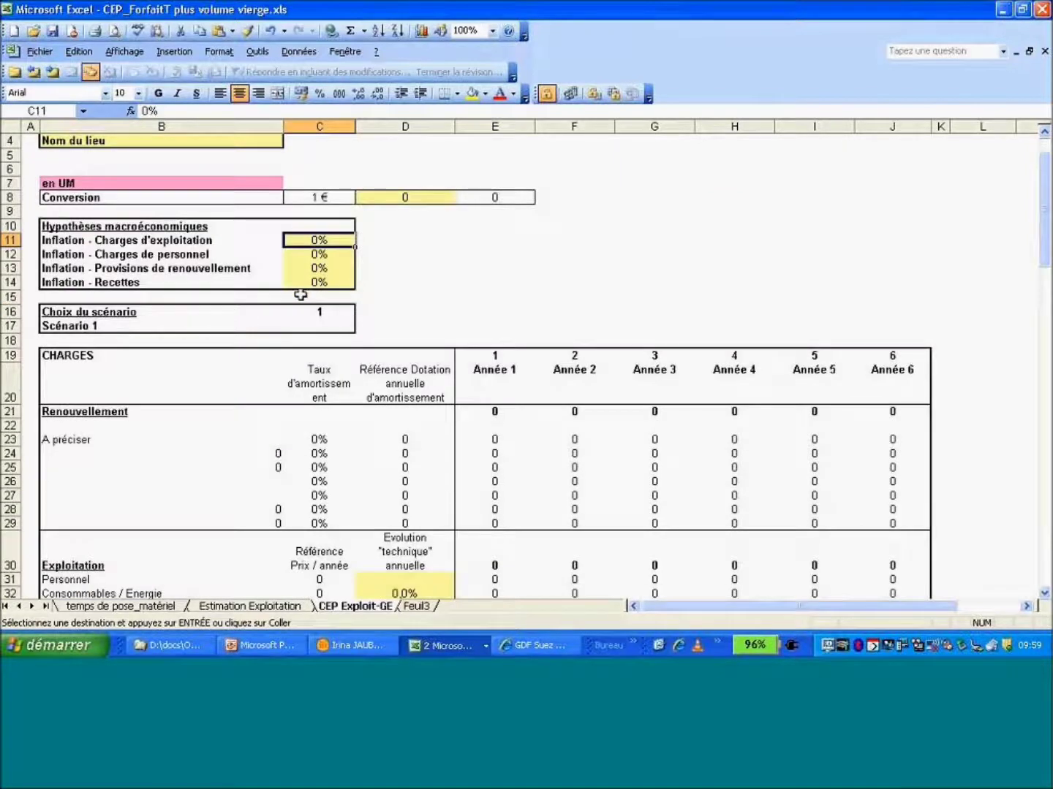
pyautogui.click(299, 258)
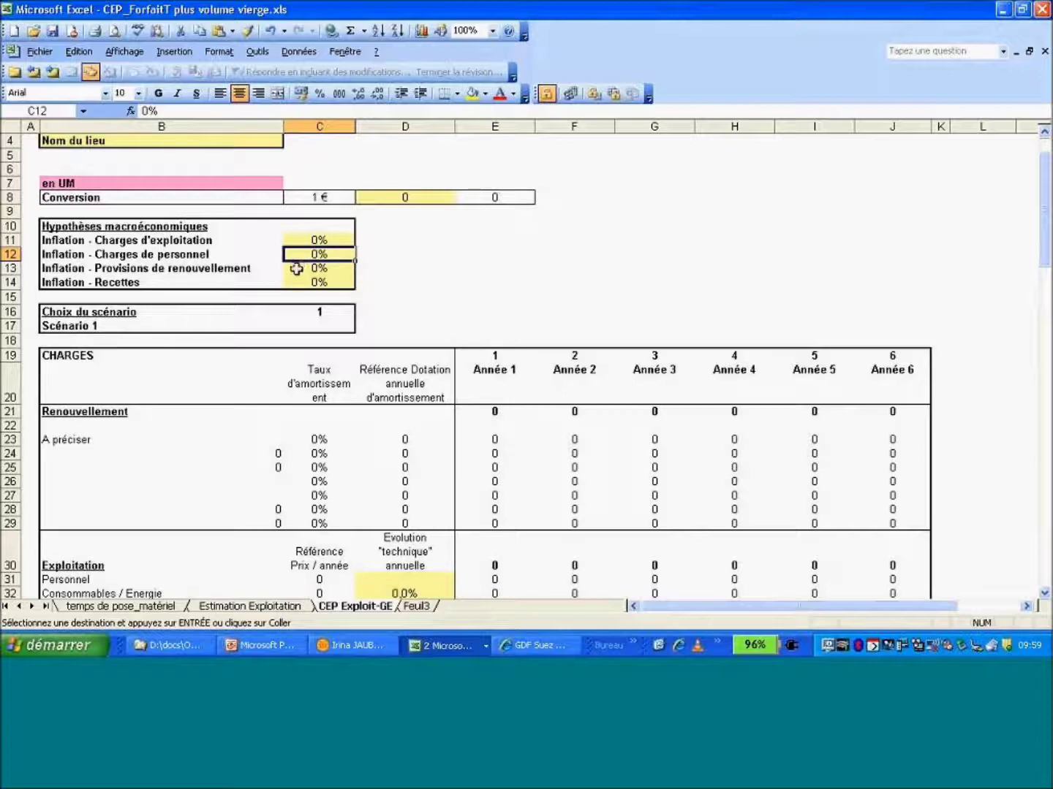
pyautogui.click(296, 268)
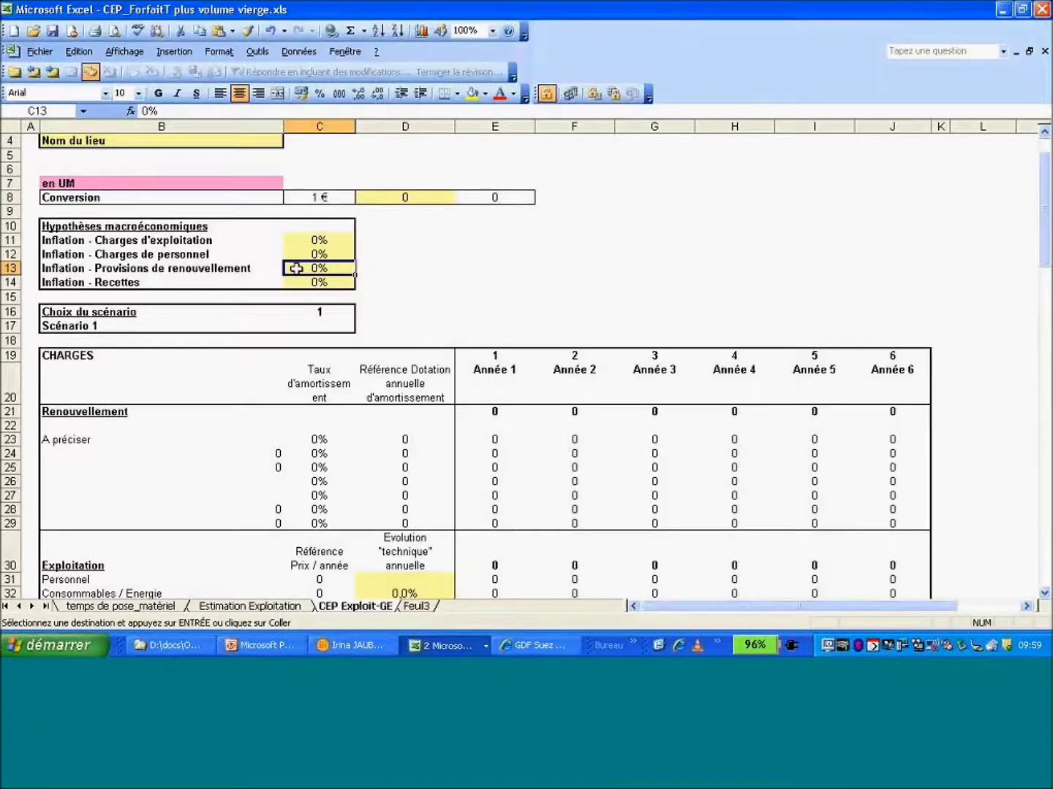
pyautogui.scroll(-4, 295, 269)
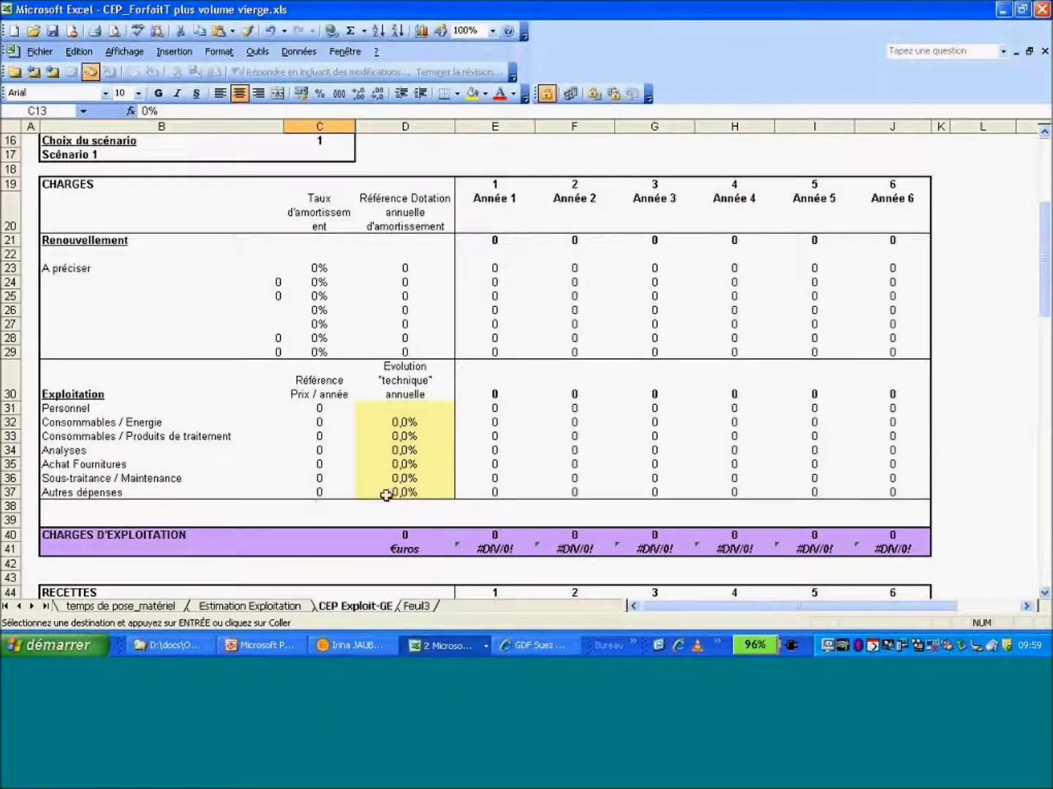
pyautogui.scroll(-7, 131, 461)
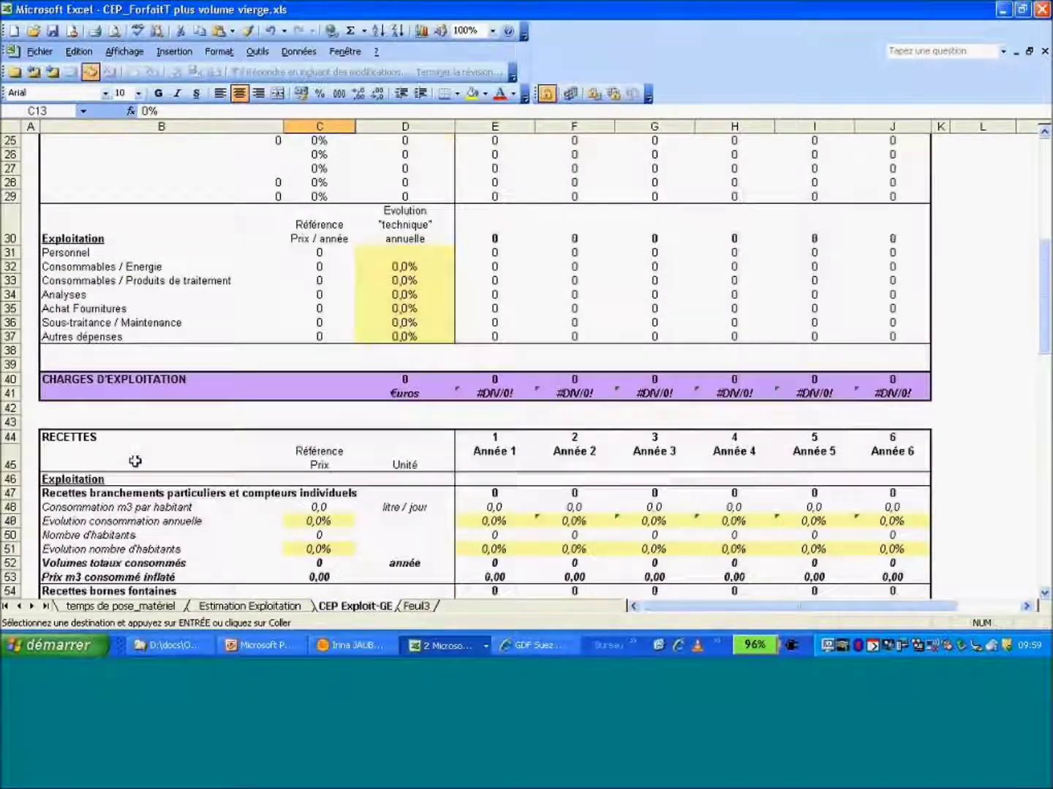
pyautogui.scroll(-1, 146, 432)
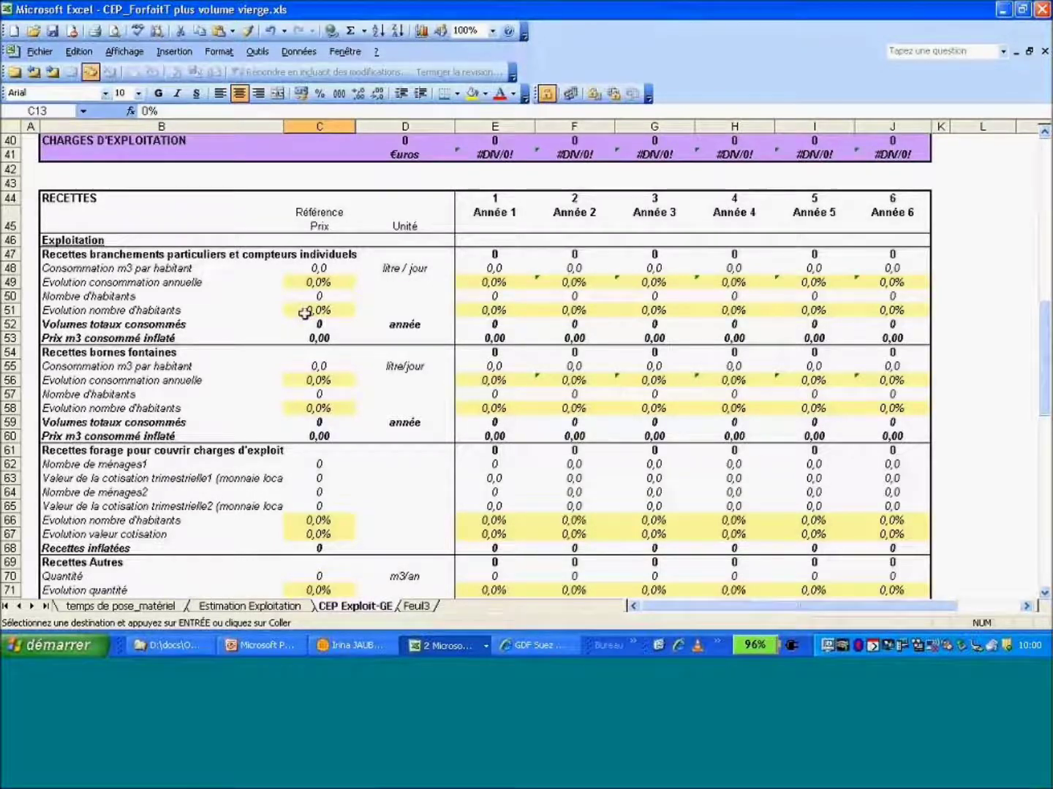
pyautogui.click(305, 313)
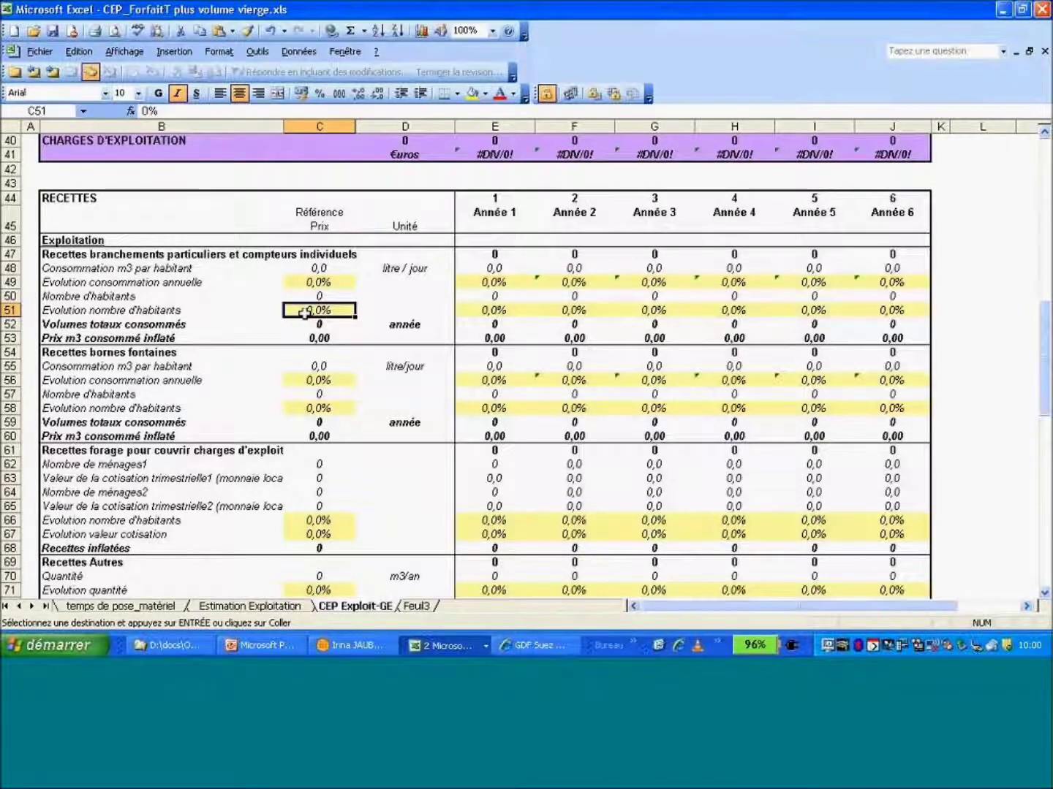
pyautogui.scroll(-1, 304, 313)
pyautogui.scroll(-1, 305, 312)
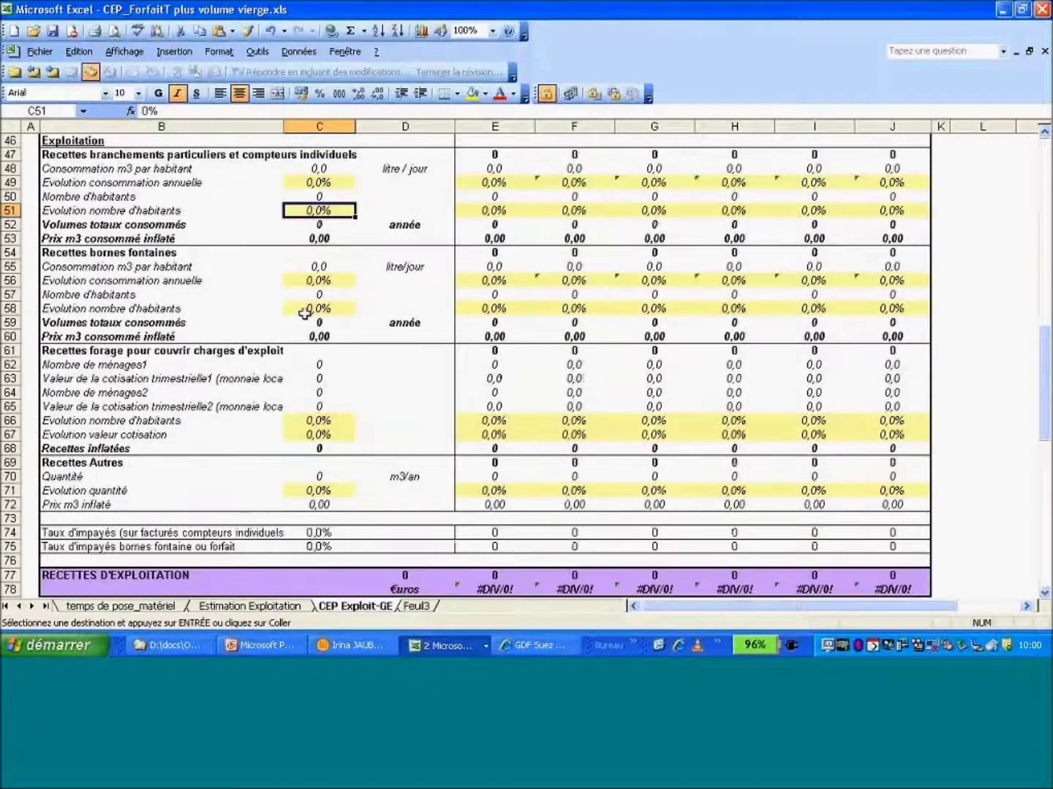
pyautogui.scroll(-6, 305, 312)
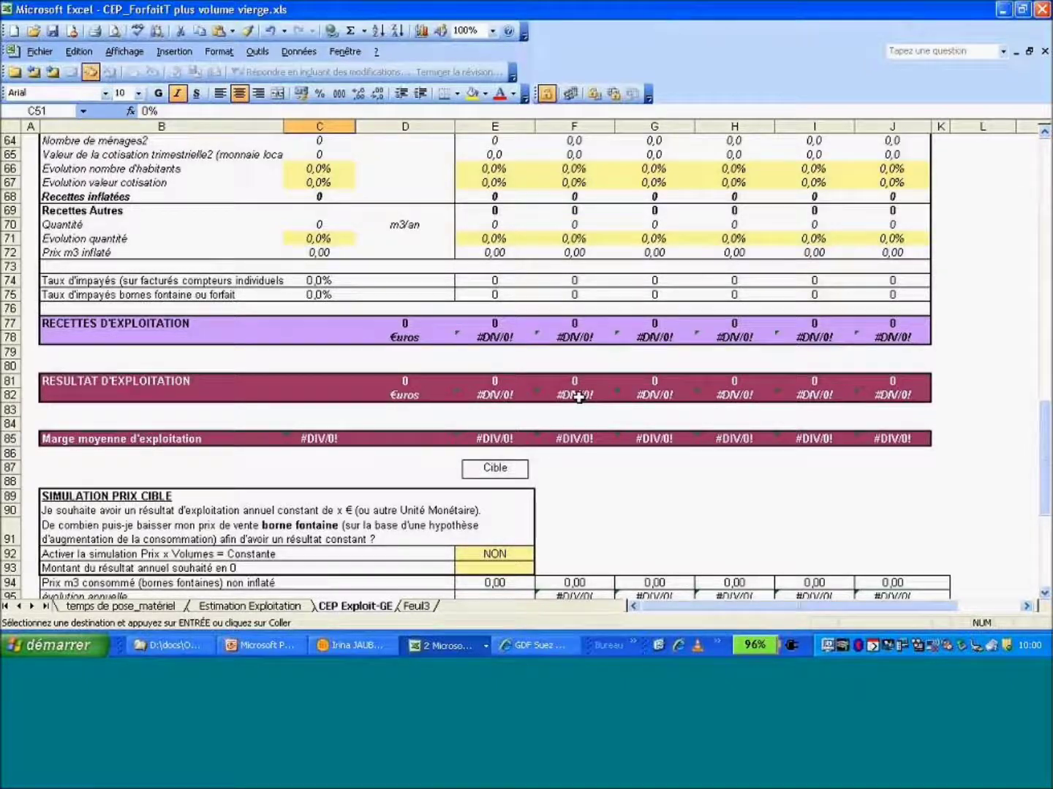
# Activate the Prix x Volumes = Constante simulation in the SIMULATION PRIX CIBLE section by setting it to OUI.
pyautogui.scroll(-4, 633, 497)
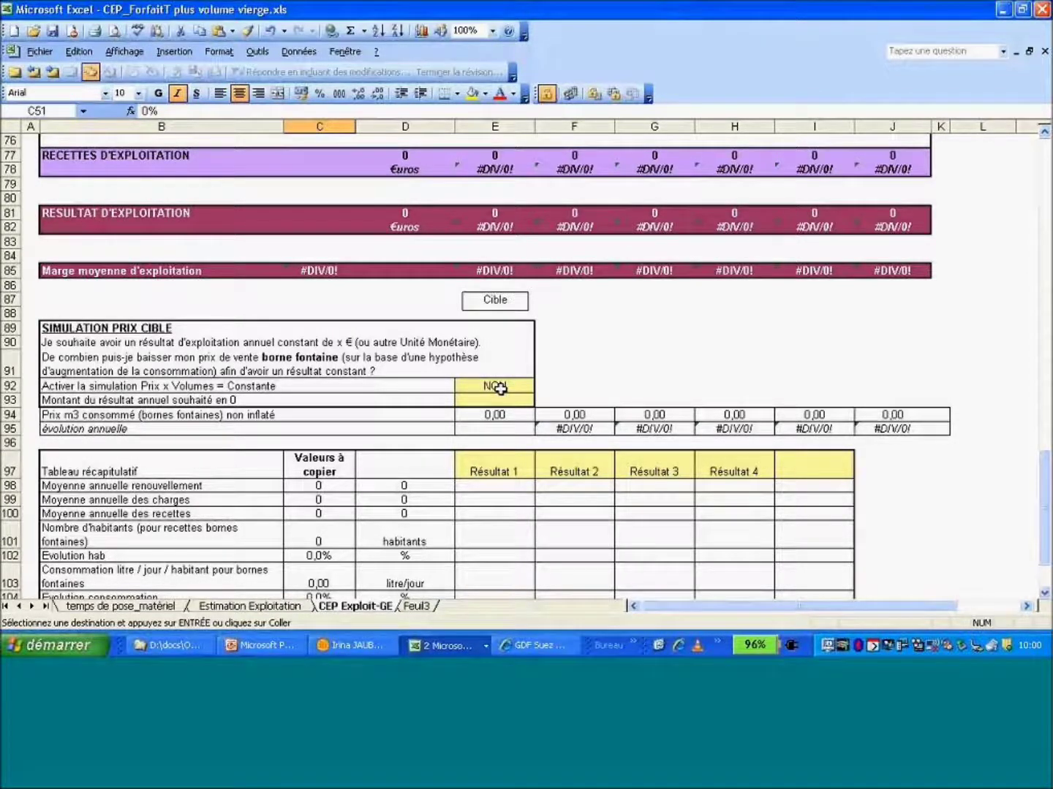
pyautogui.click(499, 388)
pyautogui.click(541, 386)
pyautogui.click(487, 399)
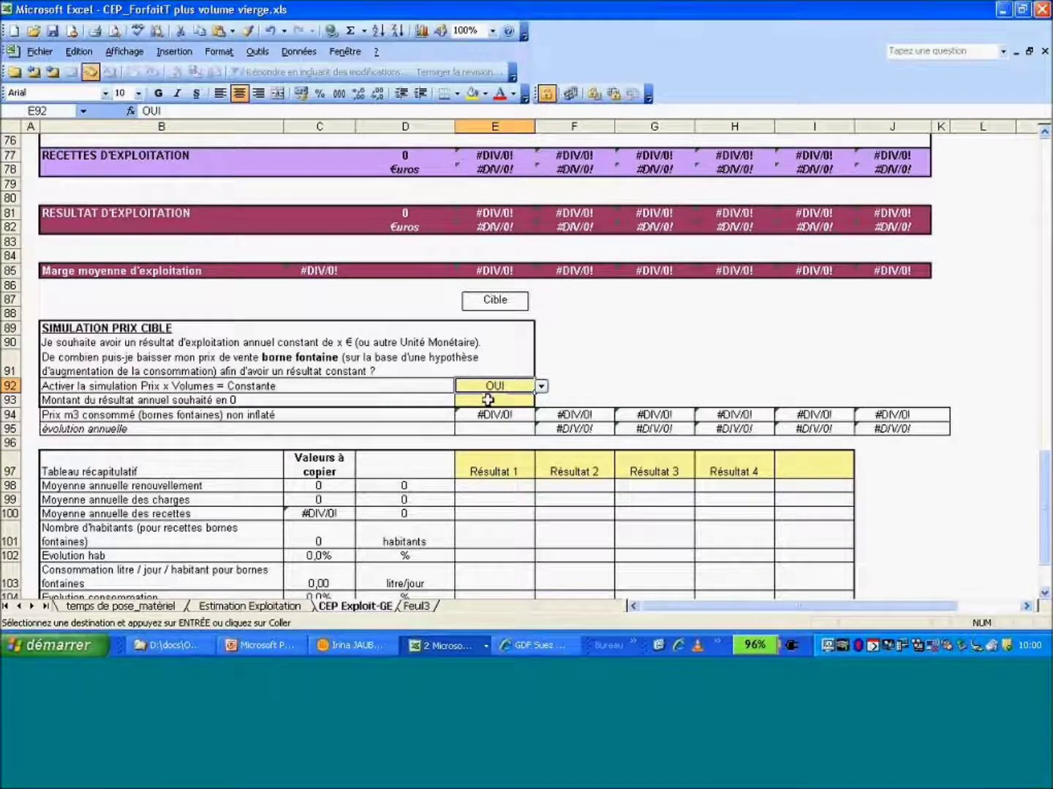
# Select the desired annual result cell of the simulation, followed by the Valeurs à copier (C98:C108) in the summary table.
pyautogui.click(488, 399)
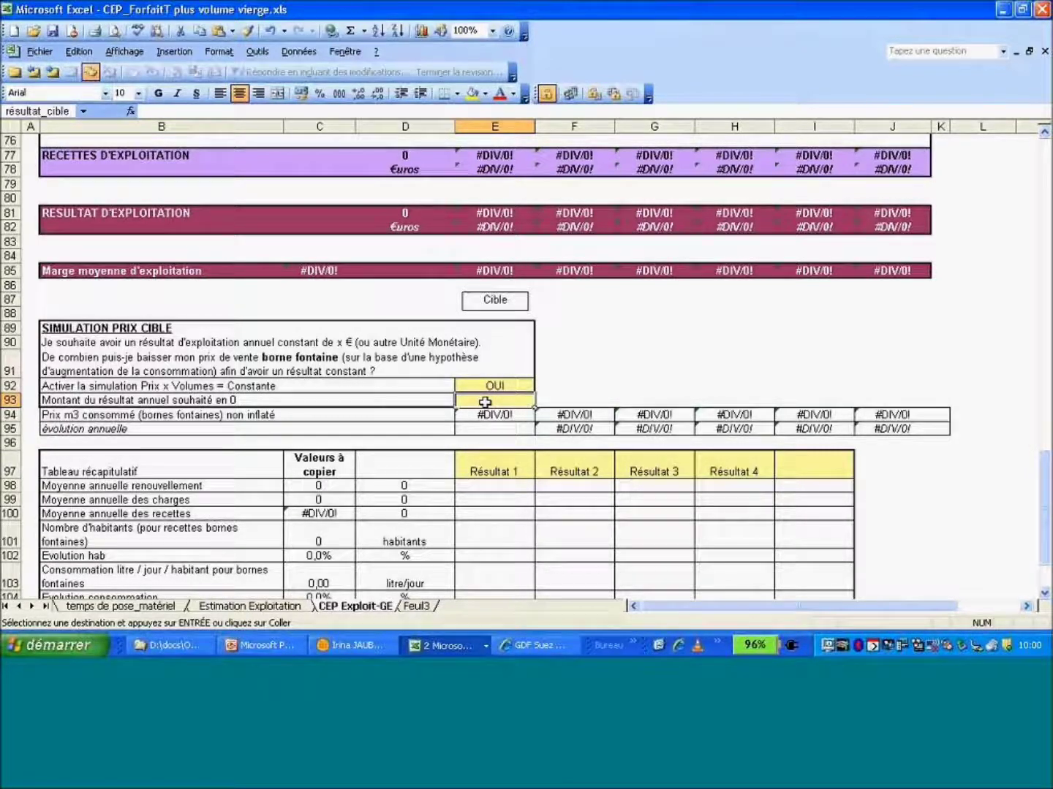
pyautogui.scroll(-2, 484, 402)
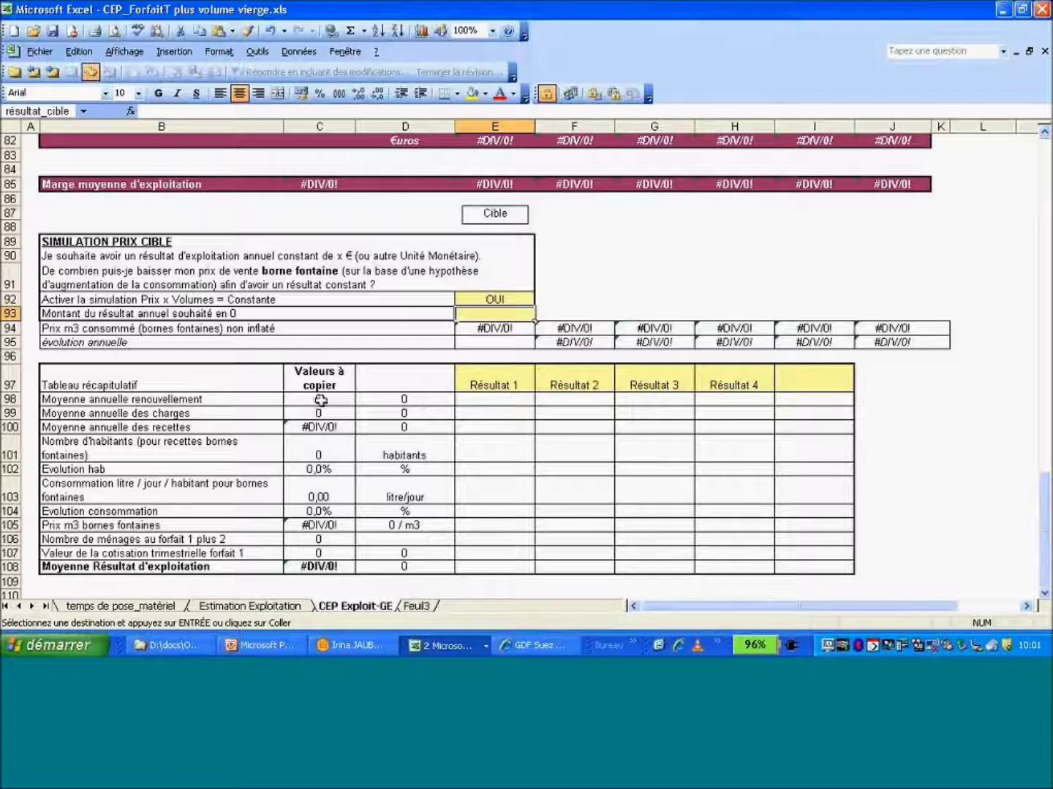
pyautogui.moveTo(321, 399); pyautogui.dragTo(319, 567)
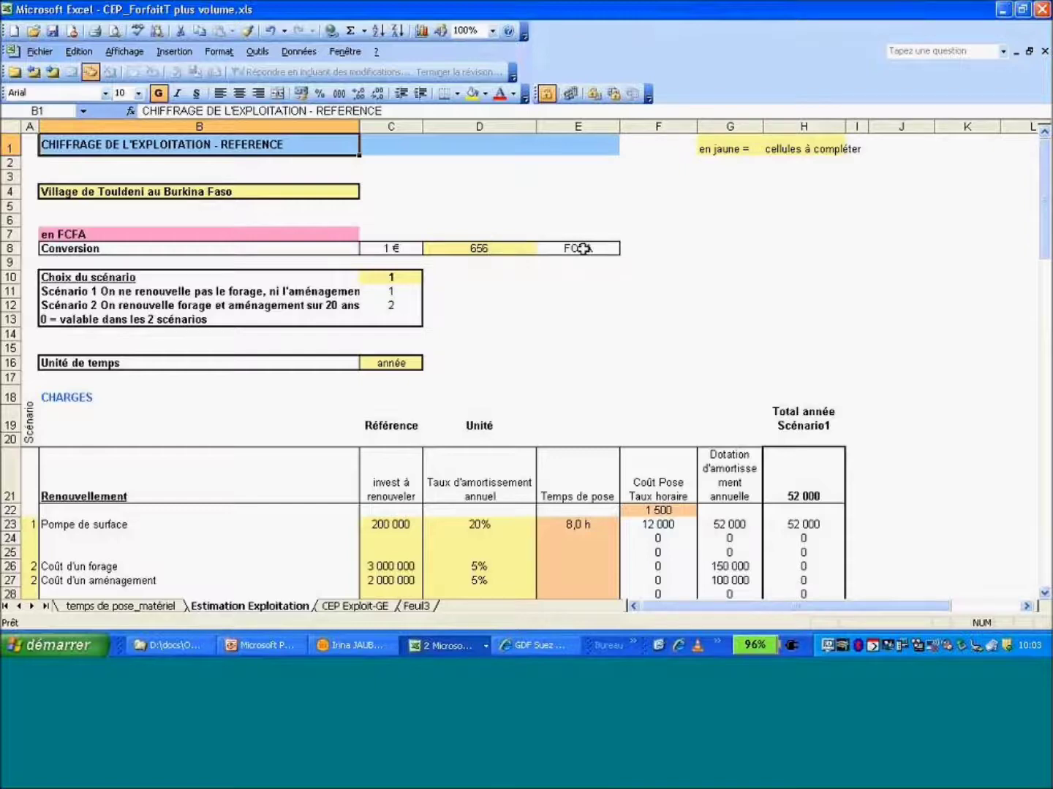
# In the CEP_ForfaitT plus volume.xls workbook, set Choix du scénario to 2 on the Estimation Exploitation sheet.
pyautogui.click(500, 249)
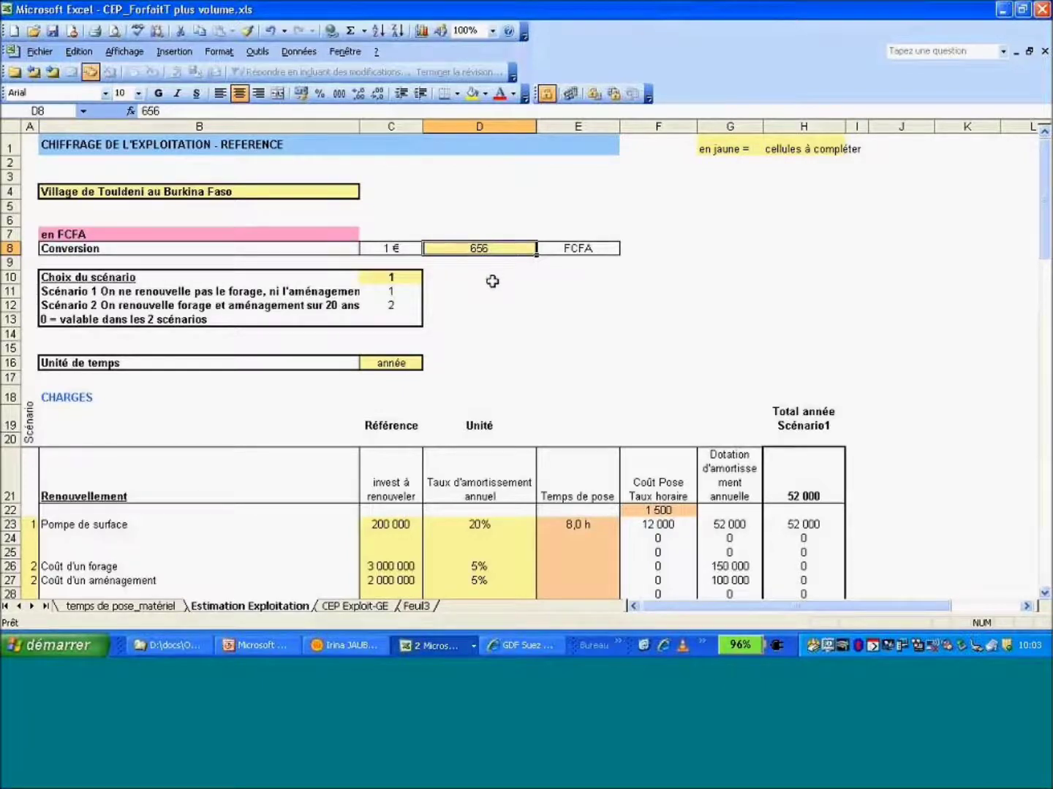
pyautogui.click(394, 280)
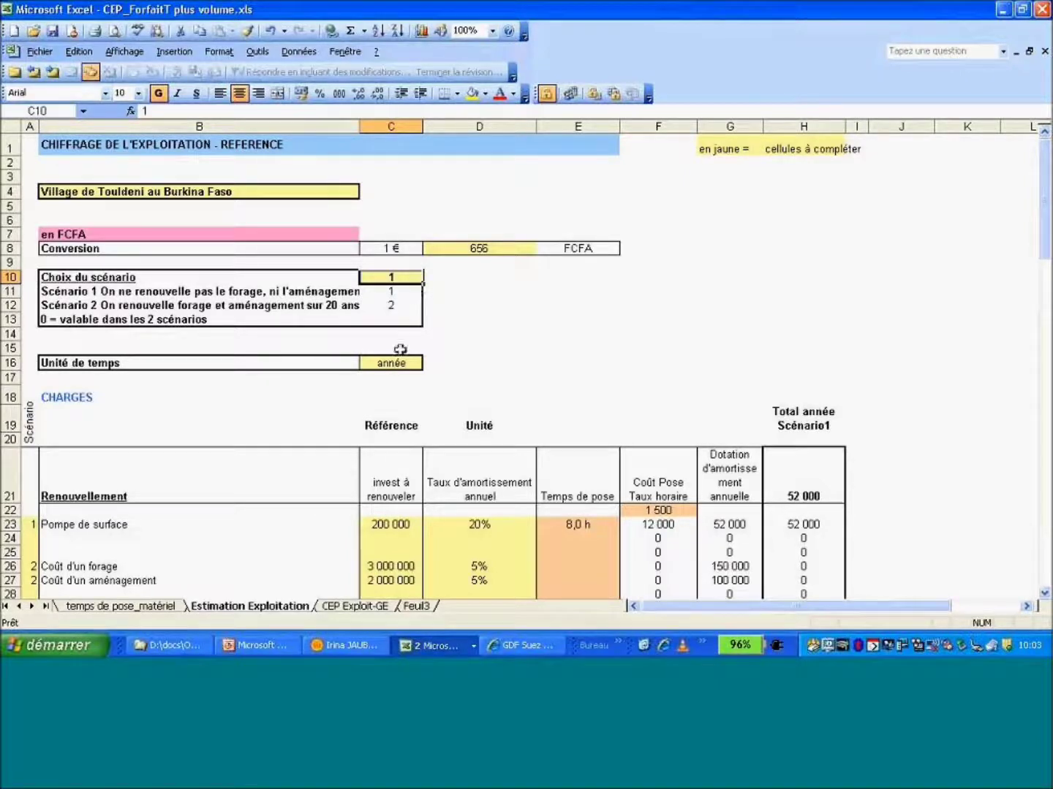
pyautogui.write('2')
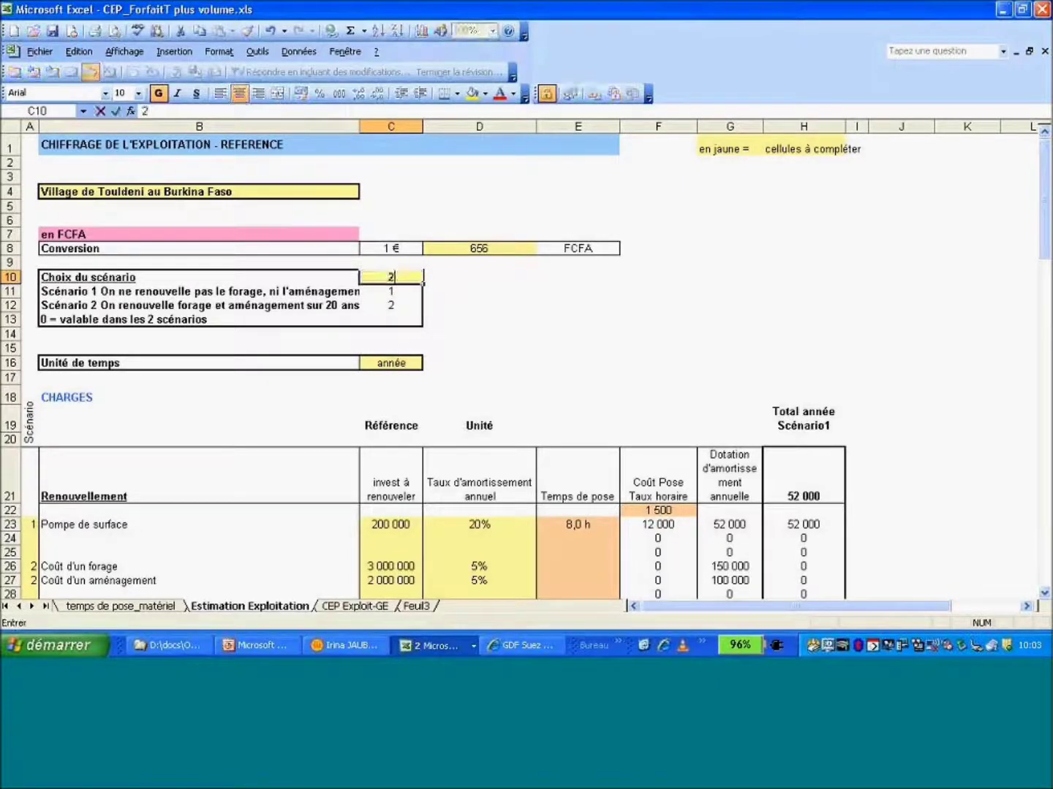
pyautogui.click(456, 303)
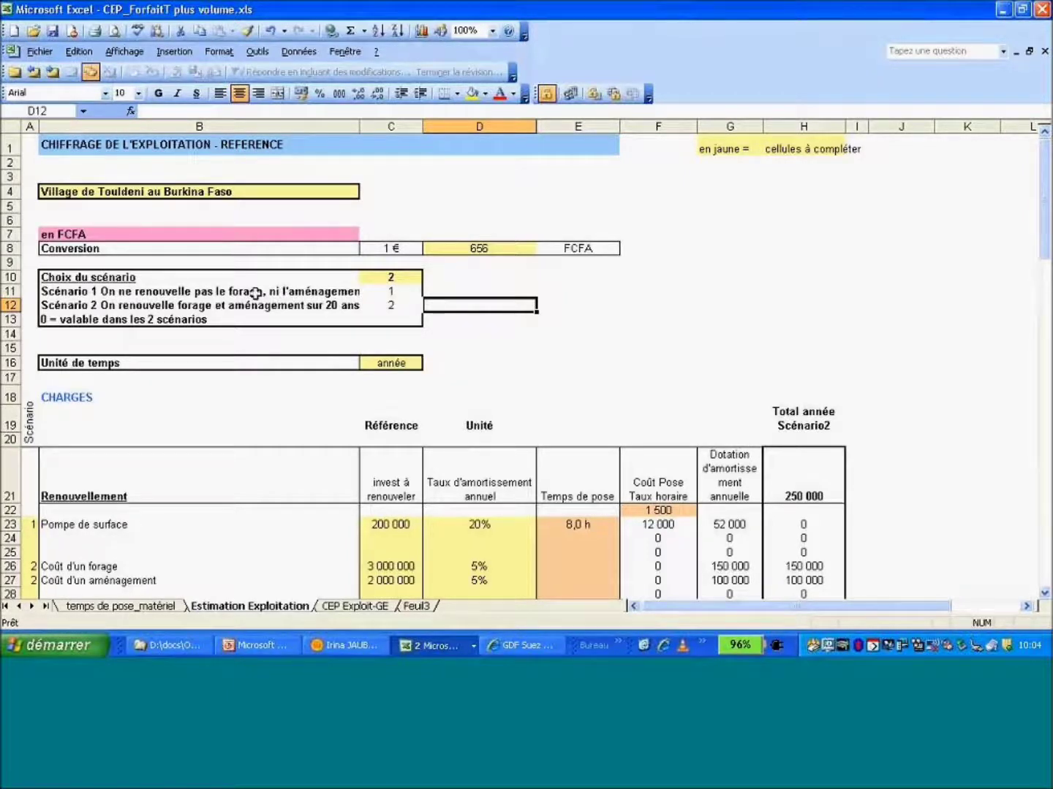
# Review the scenario descriptions, the Renouvellement costs and the Exploitation charges for scenario 2.
pyautogui.click(78, 294)
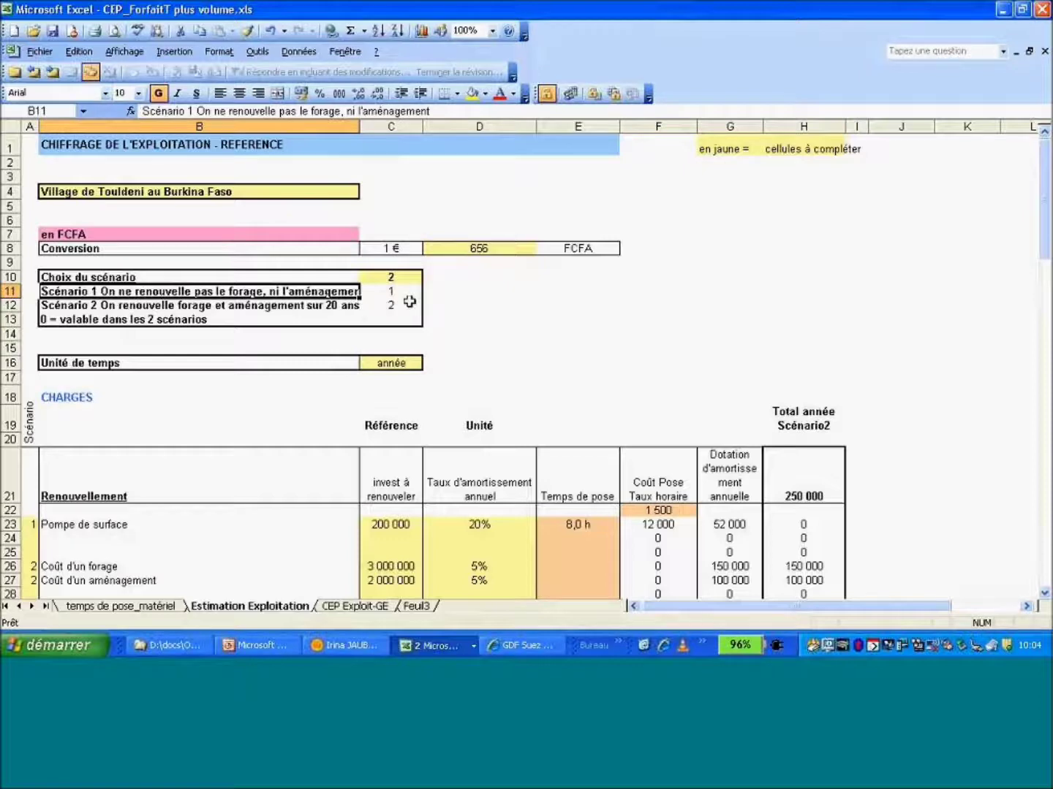
pyautogui.moveTo(1046, 212); pyautogui.dragTo(1044, 312)
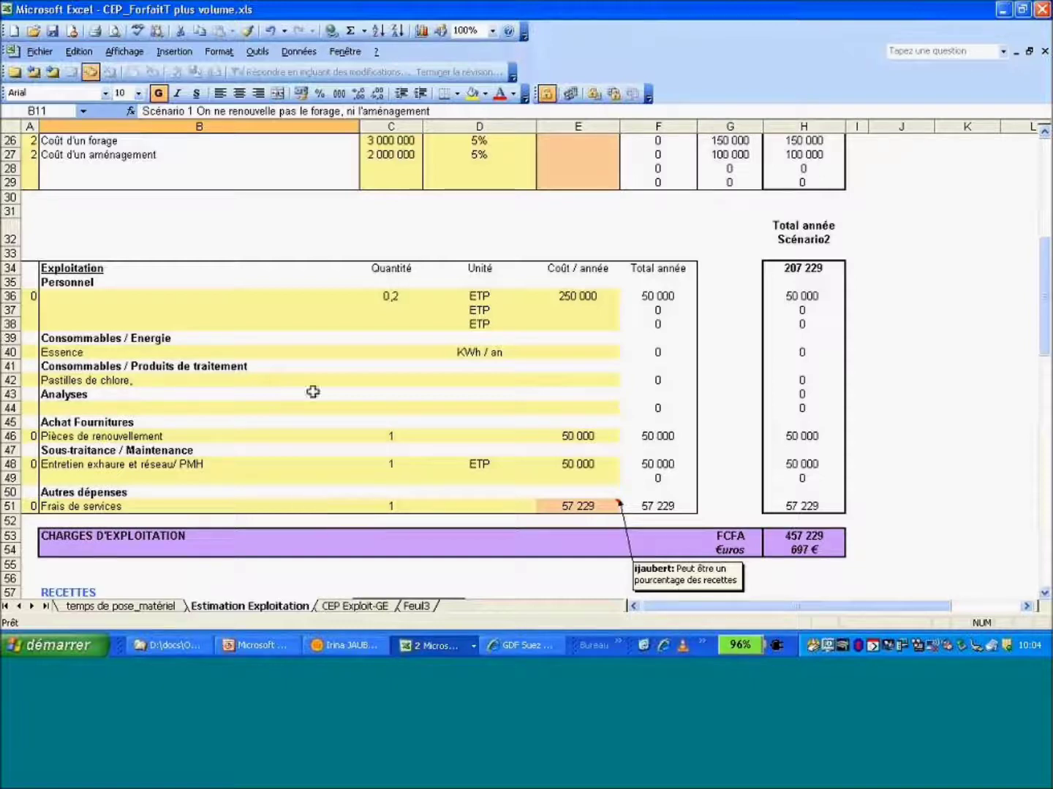
pyautogui.moveTo(1045, 315); pyautogui.dragTo(1047, 226)
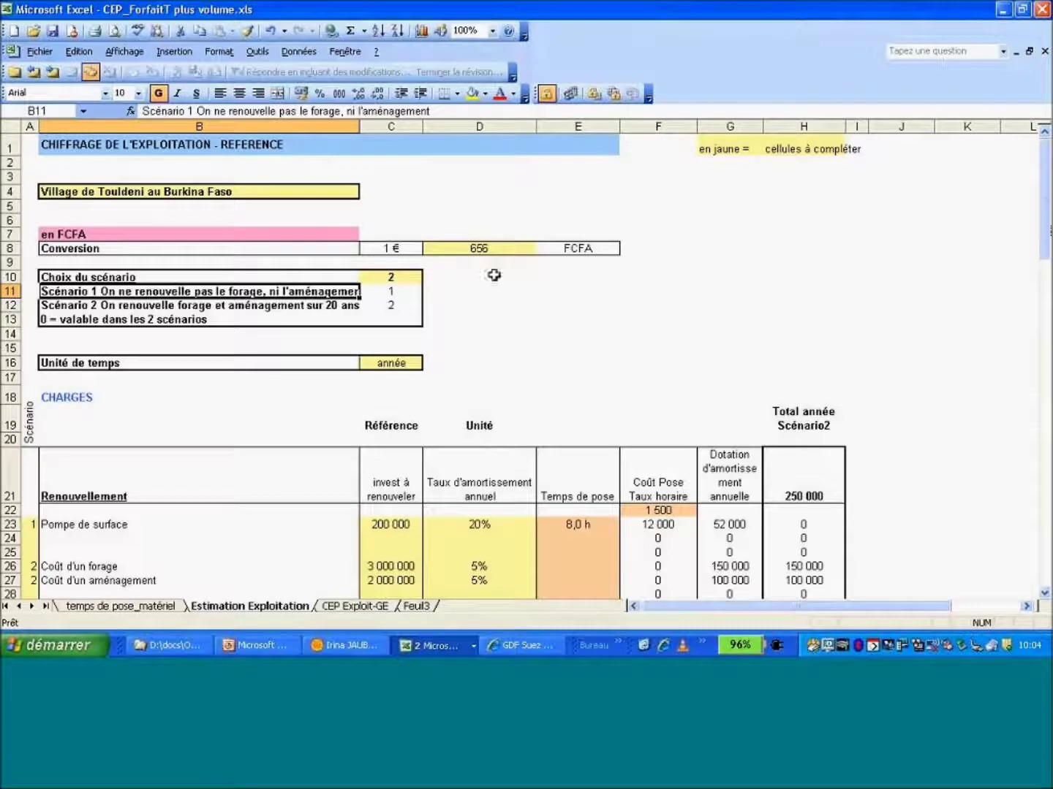
pyautogui.click(392, 277)
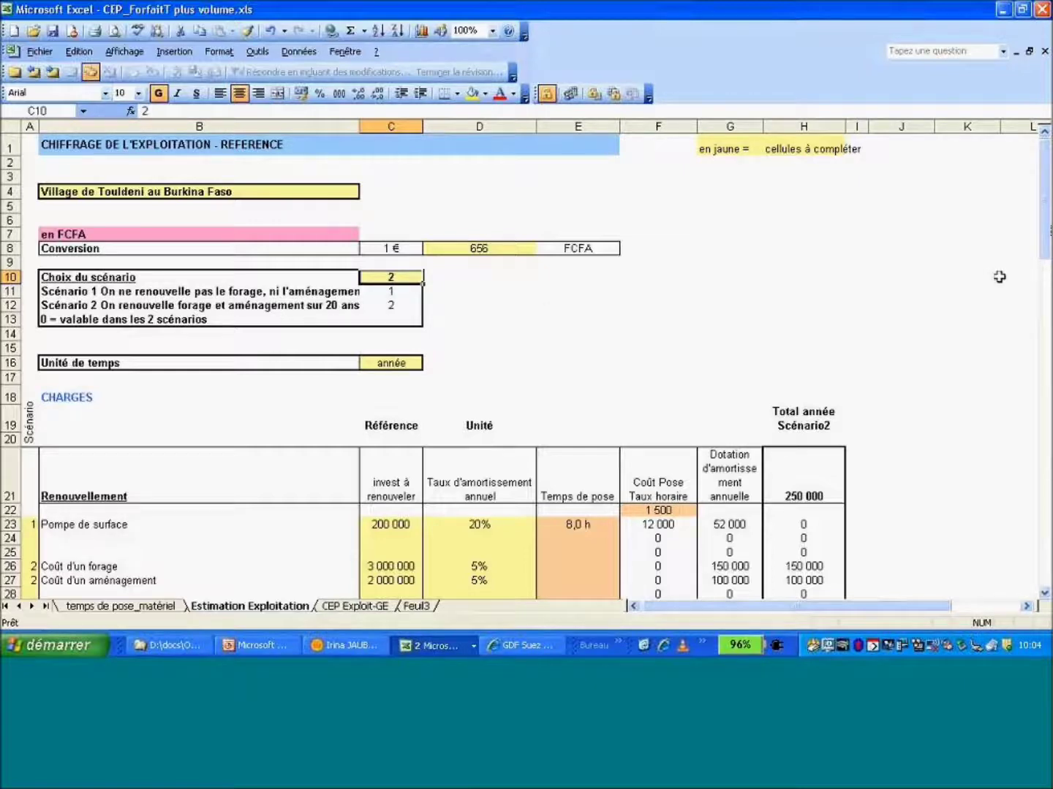
pyautogui.moveTo(1047, 241); pyautogui.dragTo(1046, 272)
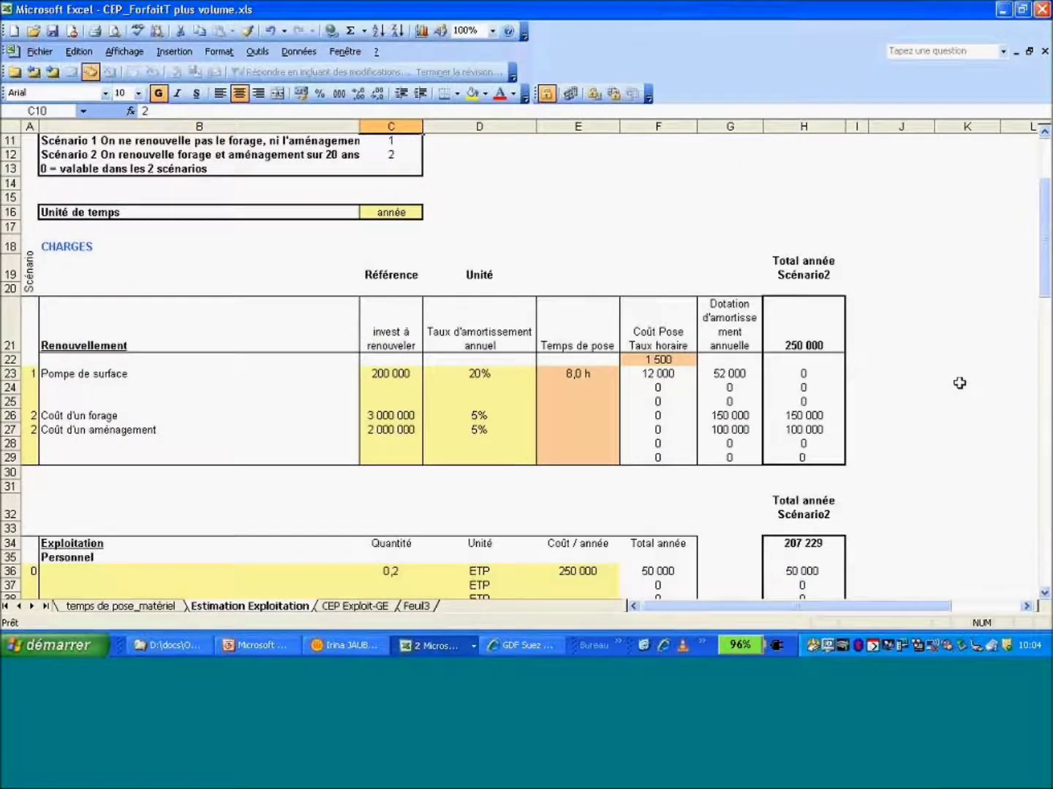
pyautogui.moveTo(1044, 272); pyautogui.dragTo(1007, 293)
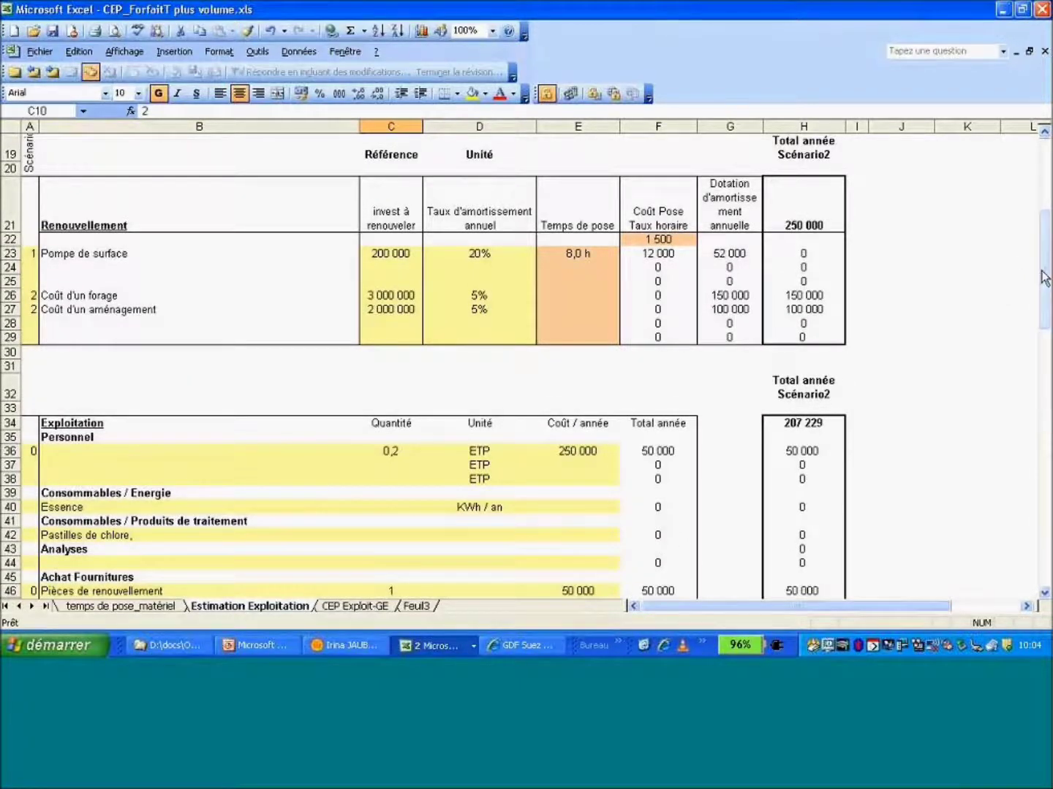
# Set the Valeur de la cotisation trimestrielle1 for the forage revenues to 1000.
pyautogui.moveTo(1044, 277); pyautogui.dragTo(1036, 438)
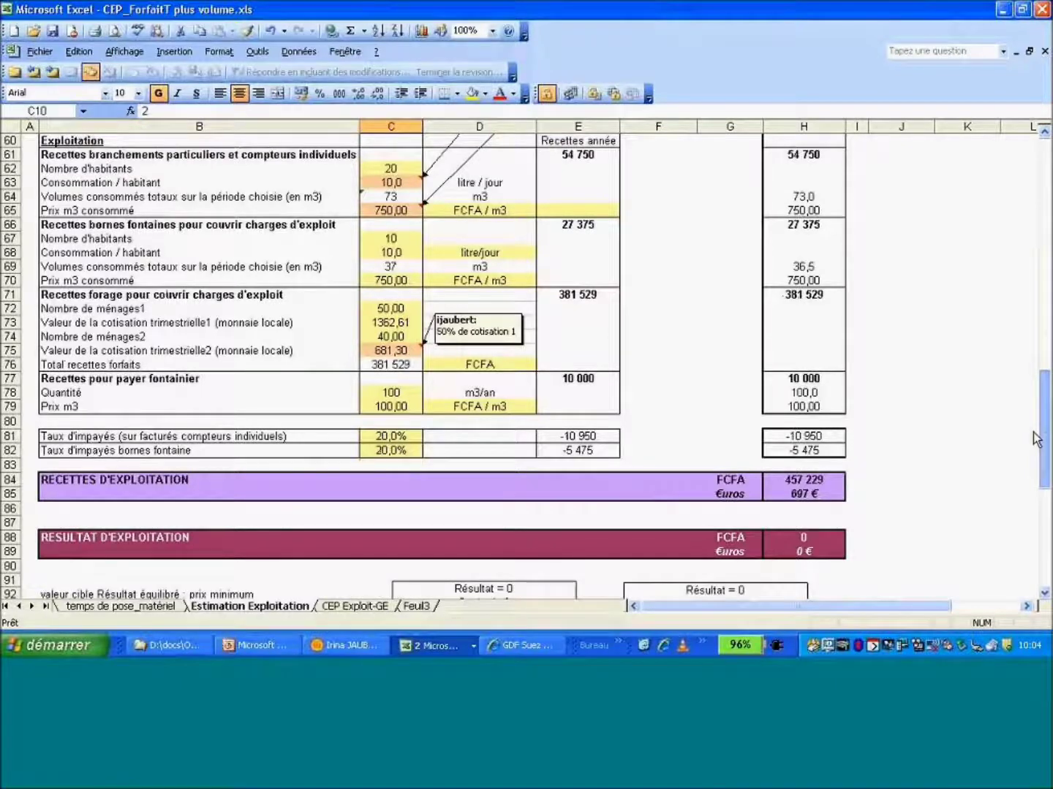
pyautogui.scroll(3, 804, 409)
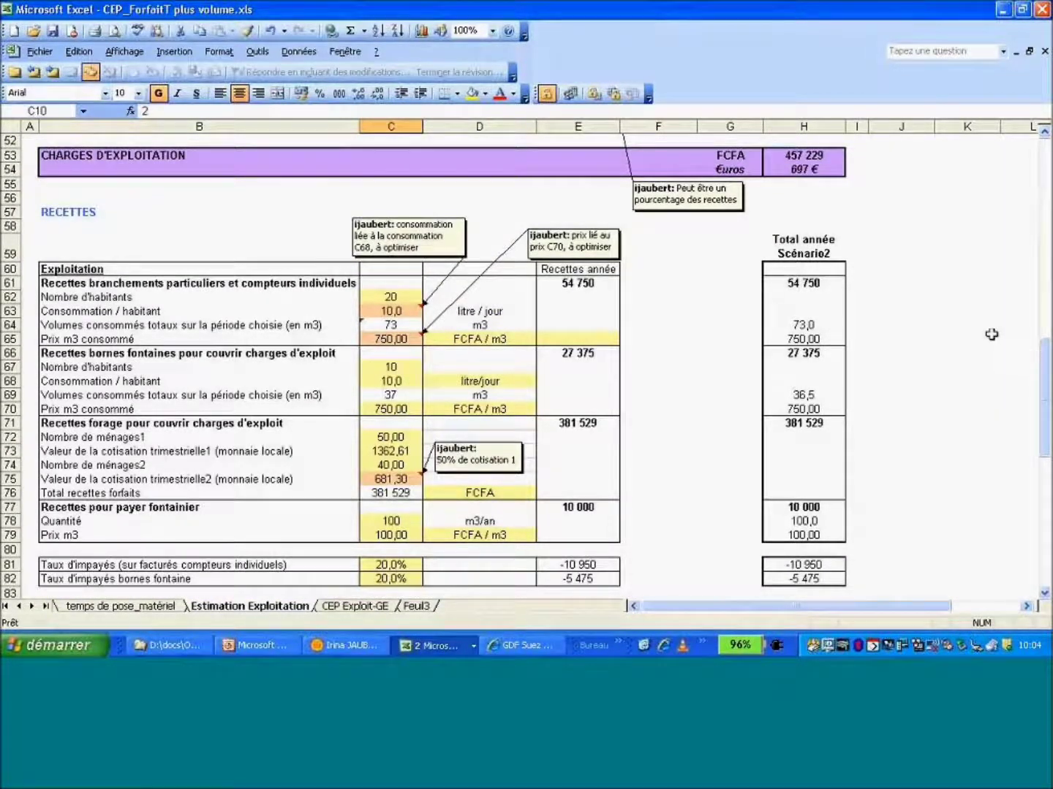
pyautogui.moveTo(1047, 374); pyautogui.dragTo(1047, 418)
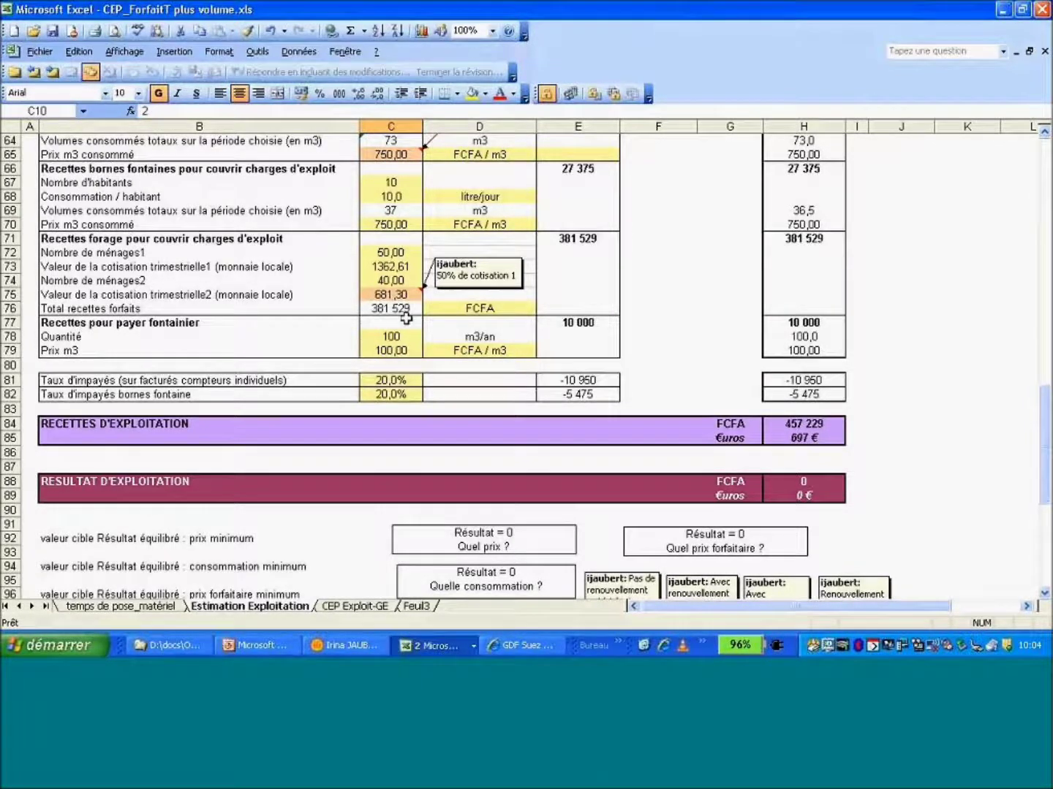
pyautogui.click(378, 266)
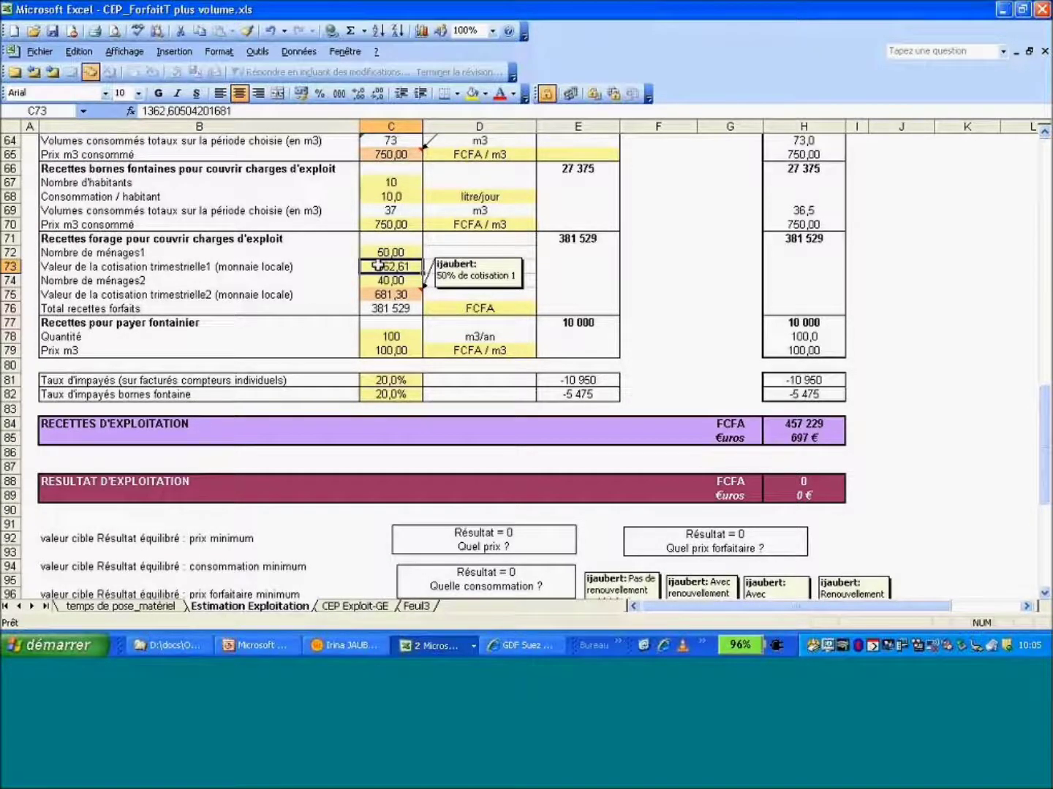
pyautogui.write('1000')
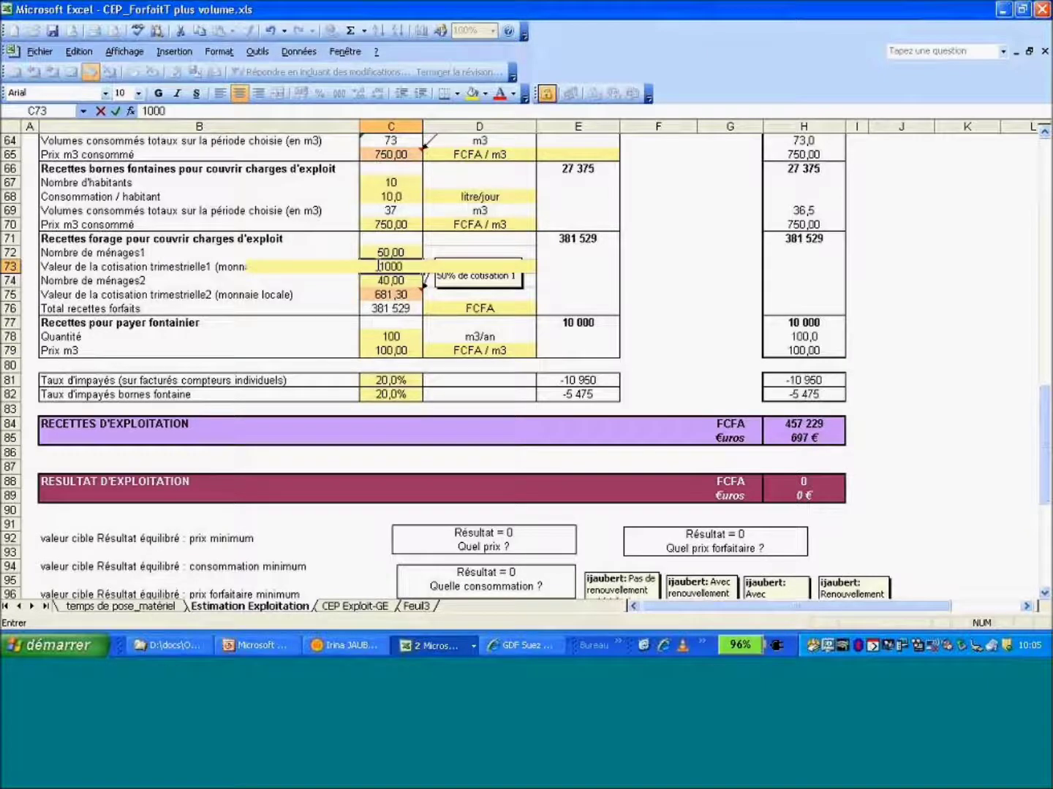
pyautogui.click(722, 307)
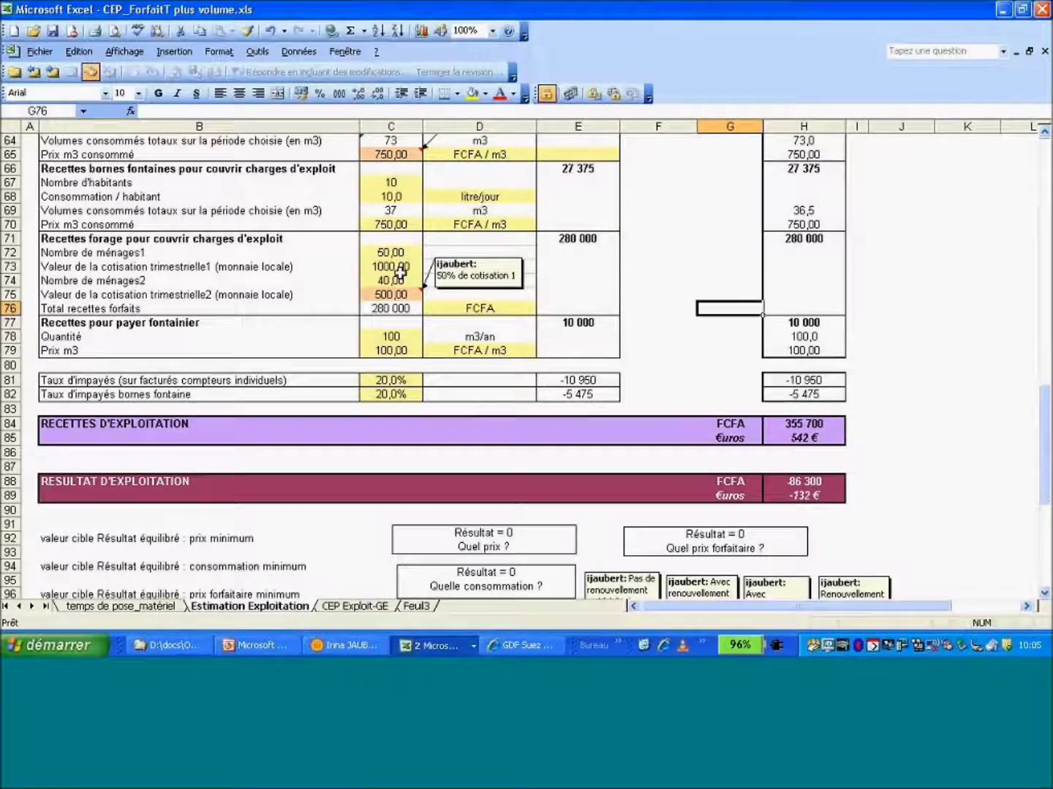
# Calculate the forfait 1 quarterly contribution that balances the operating result with the Résultat = 0 Quel prix forfaitaire ? goal seek.
pyautogui.click(380, 270)
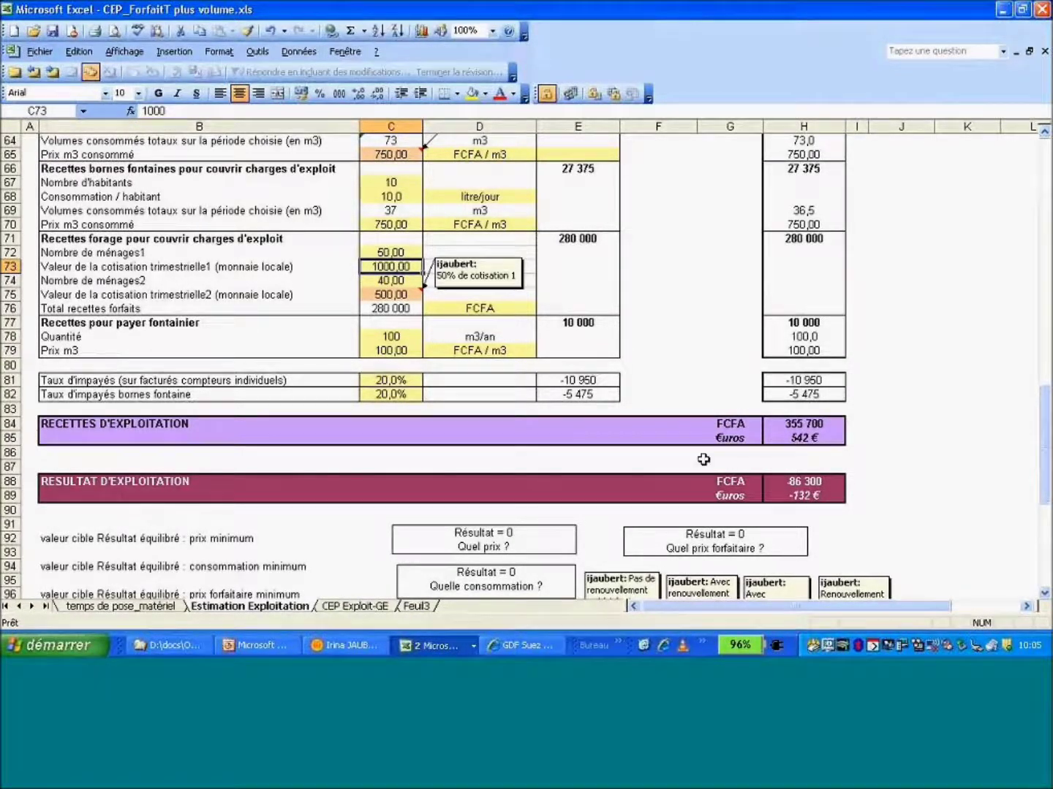
pyautogui.click(717, 550)
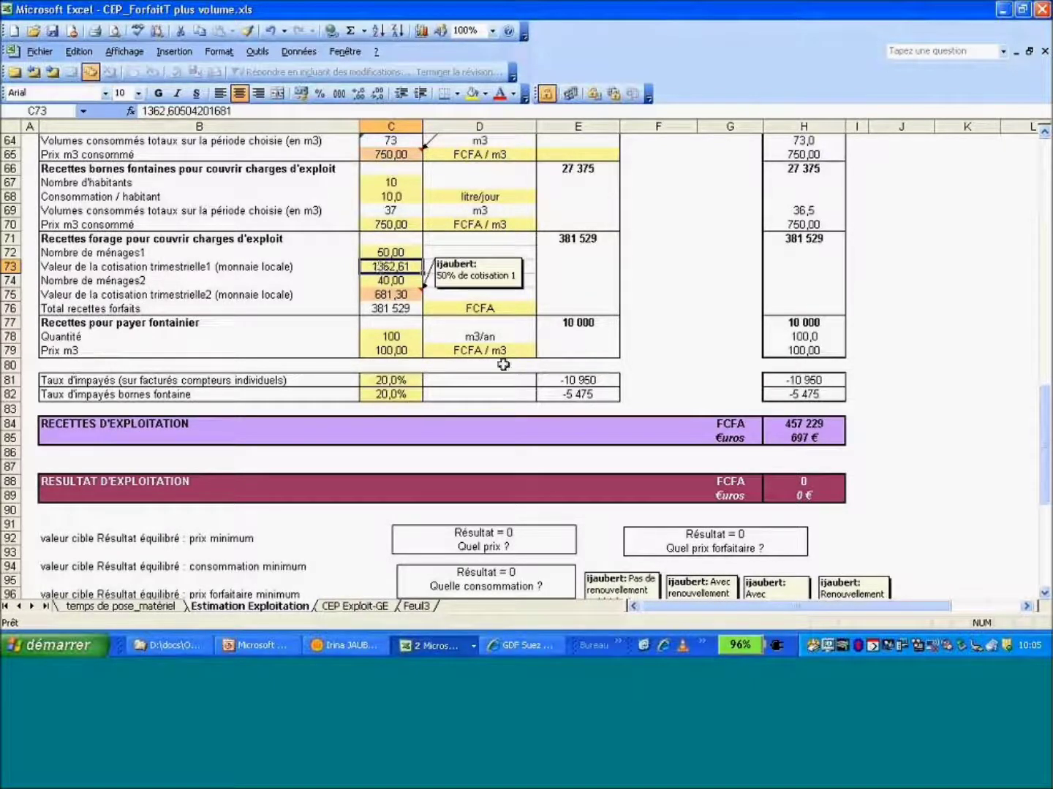
# Select the Valeurs à copier (C100:C111) in the Tableau récapitulatif, followed by the Résultat 4 values (H100:H111).
pyautogui.scroll(-1, 1046, 468)
pyautogui.scroll(-2, 1047, 468)
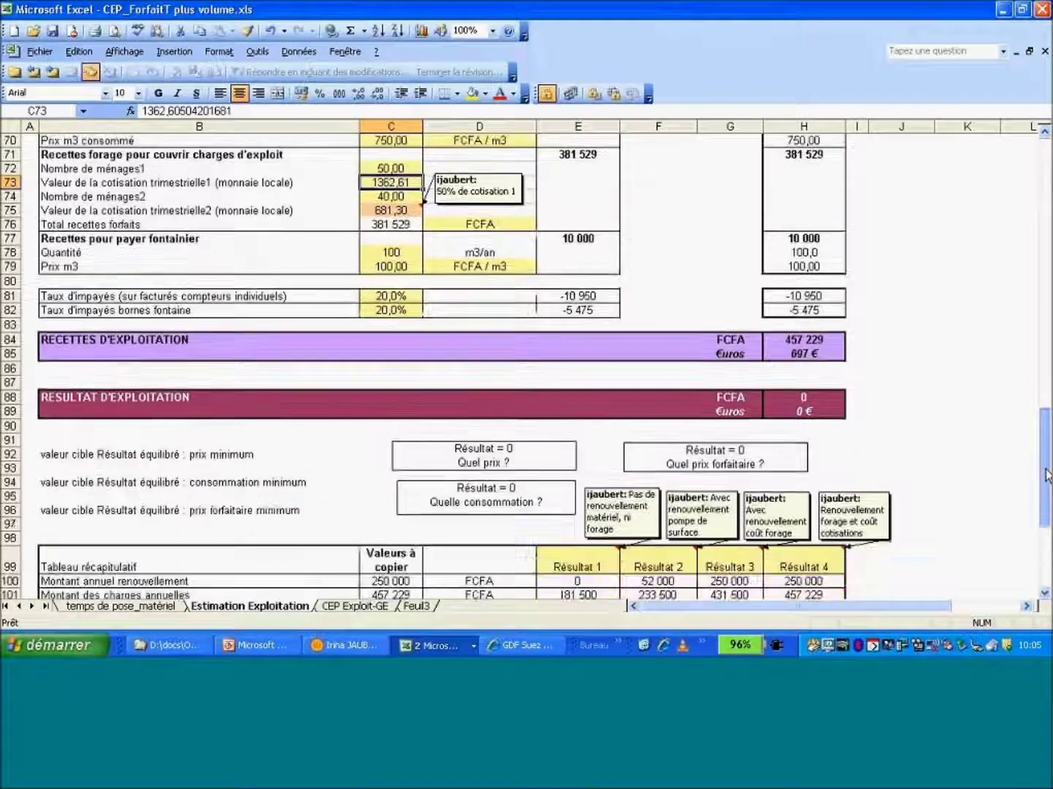
pyautogui.scroll(-3, 1047, 482)
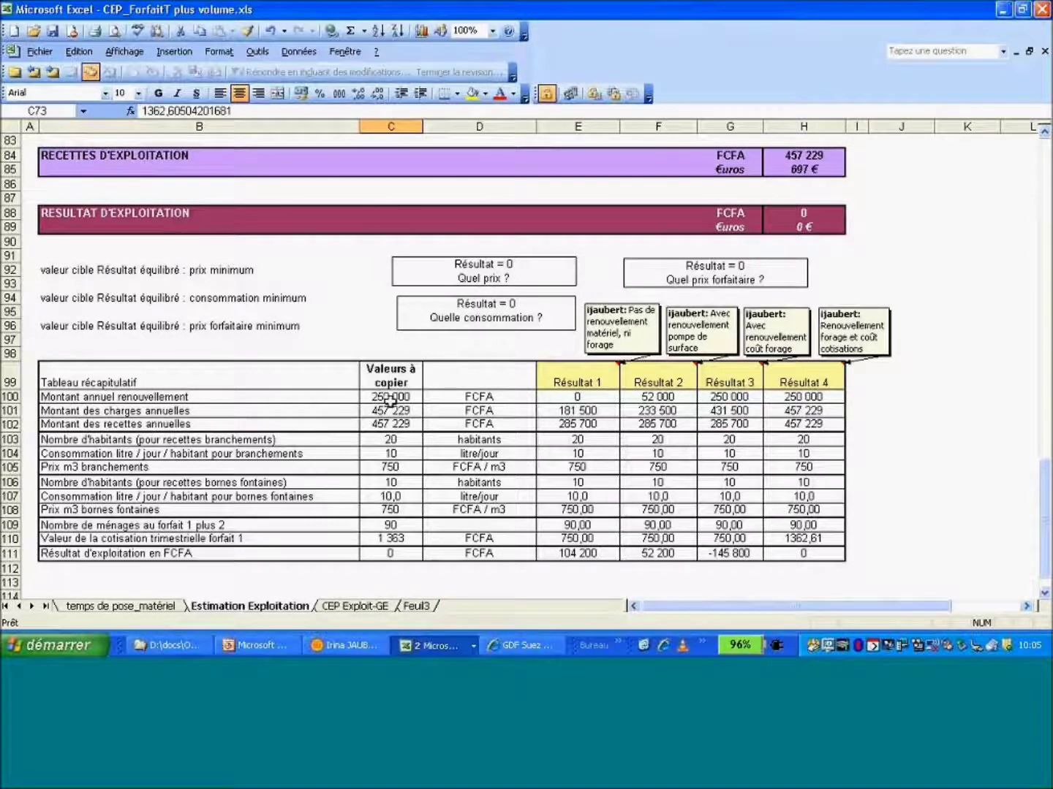
pyautogui.moveTo(390, 399); pyautogui.dragTo(390, 555)
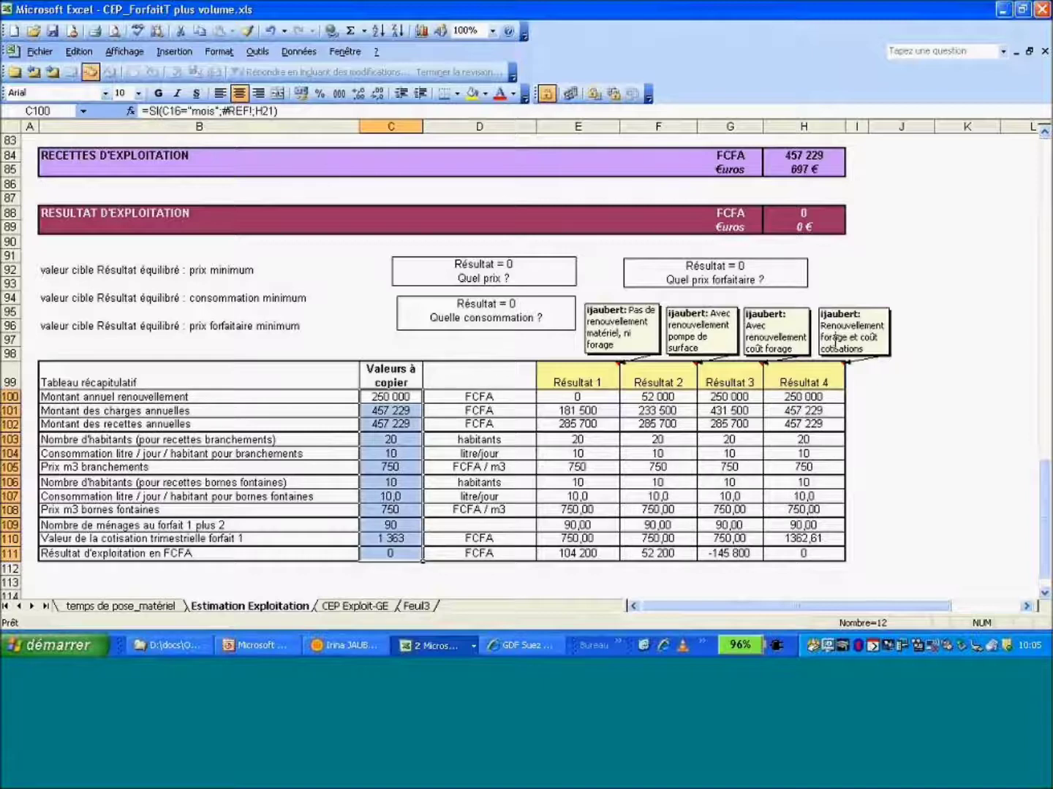
pyautogui.moveTo(811, 398); pyautogui.dragTo(814, 557)
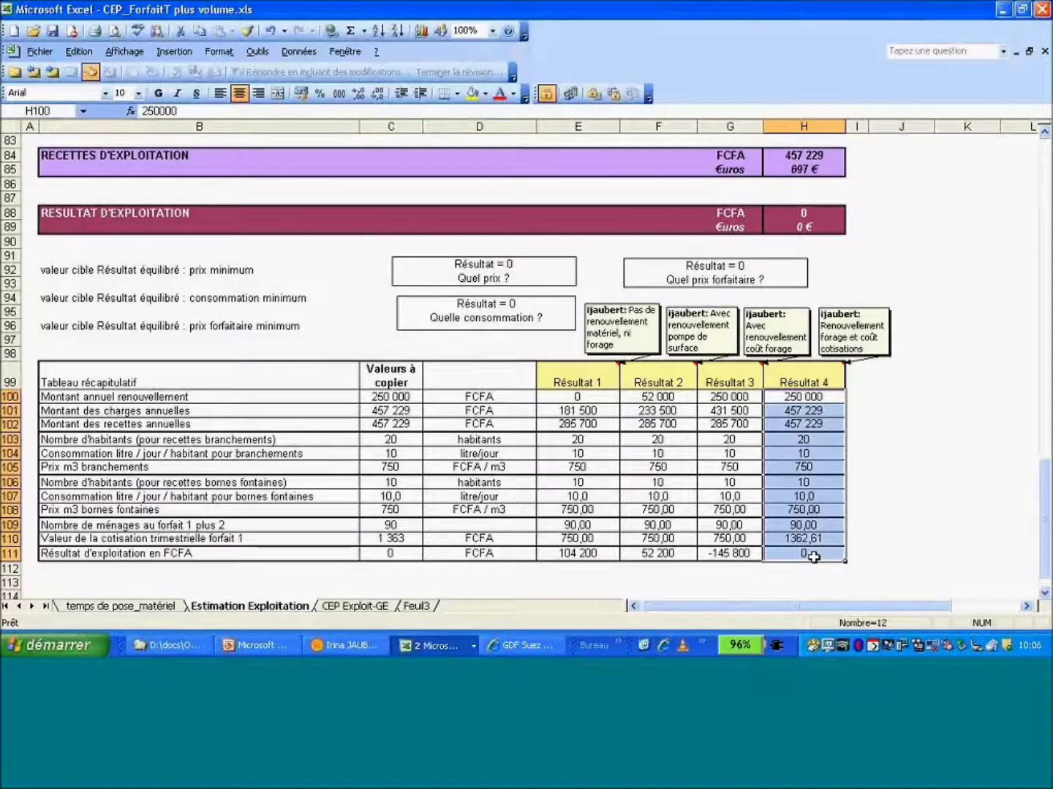
pyautogui.click(878, 541)
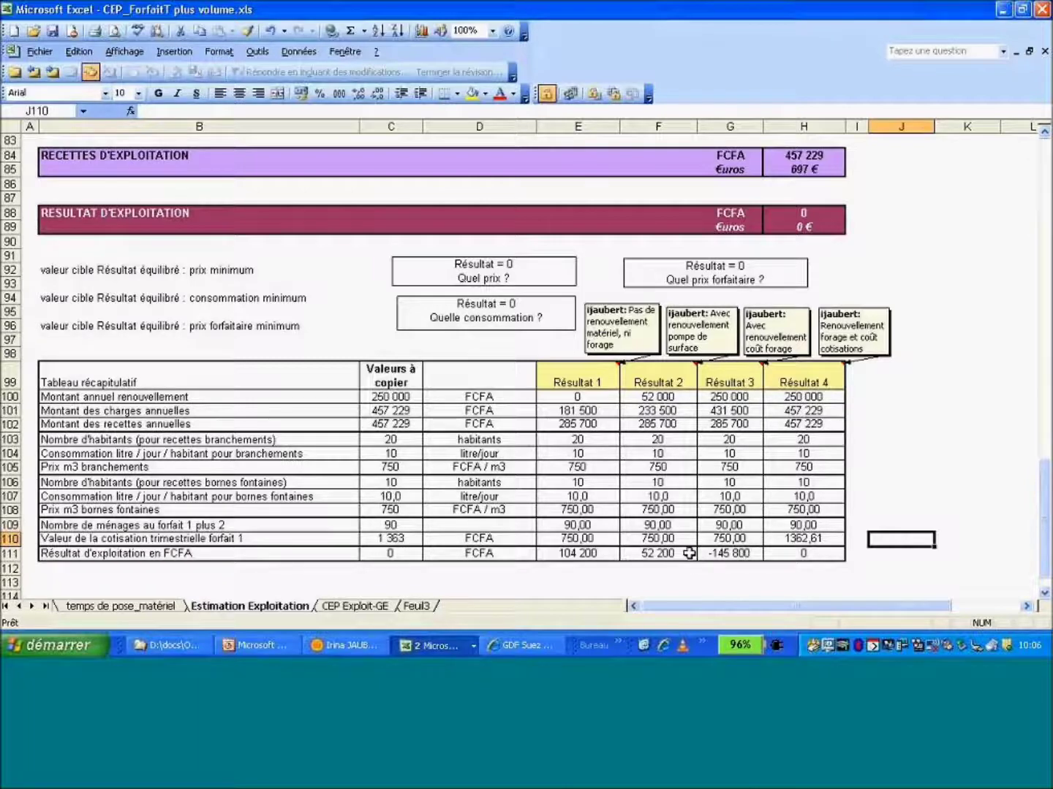
# On the CEP Exploit-GE sheet, deactivate the Prix x Volumes = Constante simulation by setting it to NON.
pyautogui.click(377, 608)
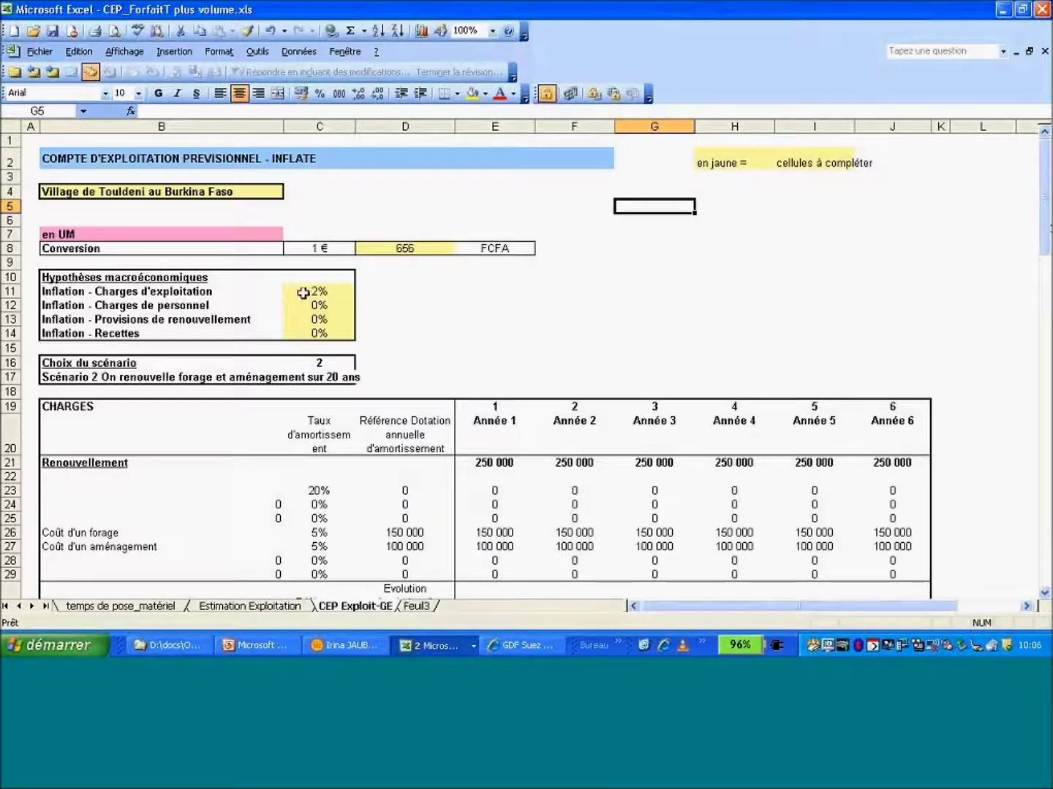
pyautogui.moveTo(1045, 252); pyautogui.dragTo(1044, 307)
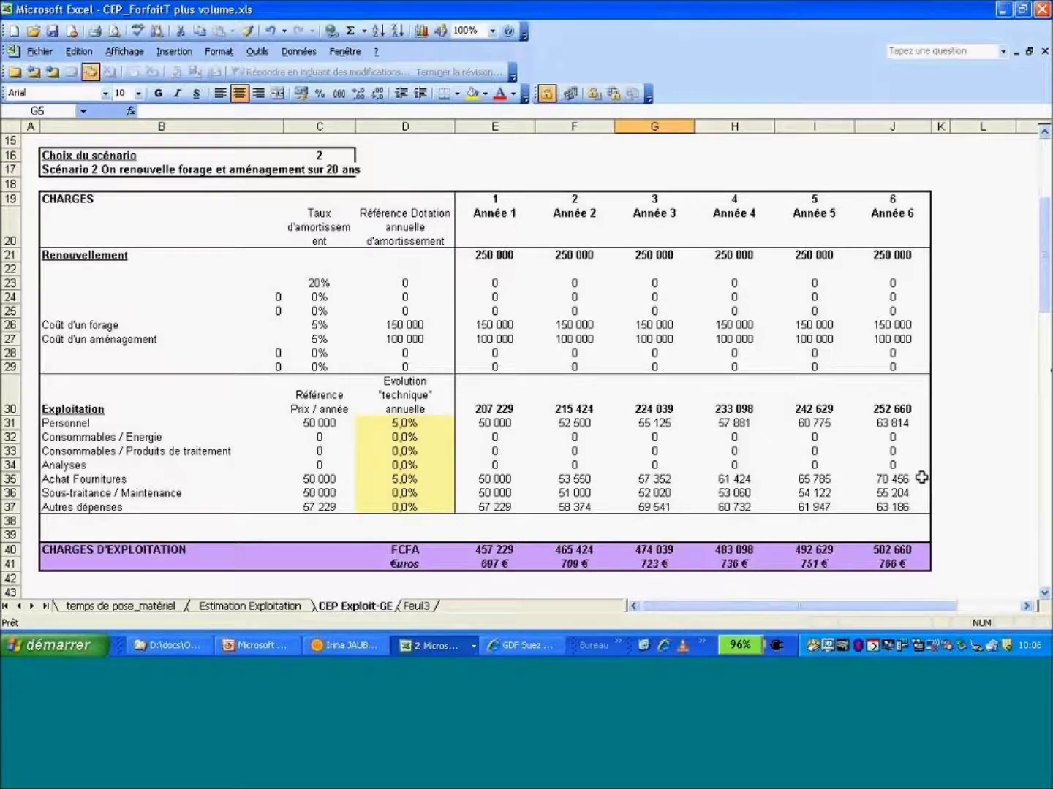
pyautogui.moveTo(1047, 270); pyautogui.dragTo(1047, 392)
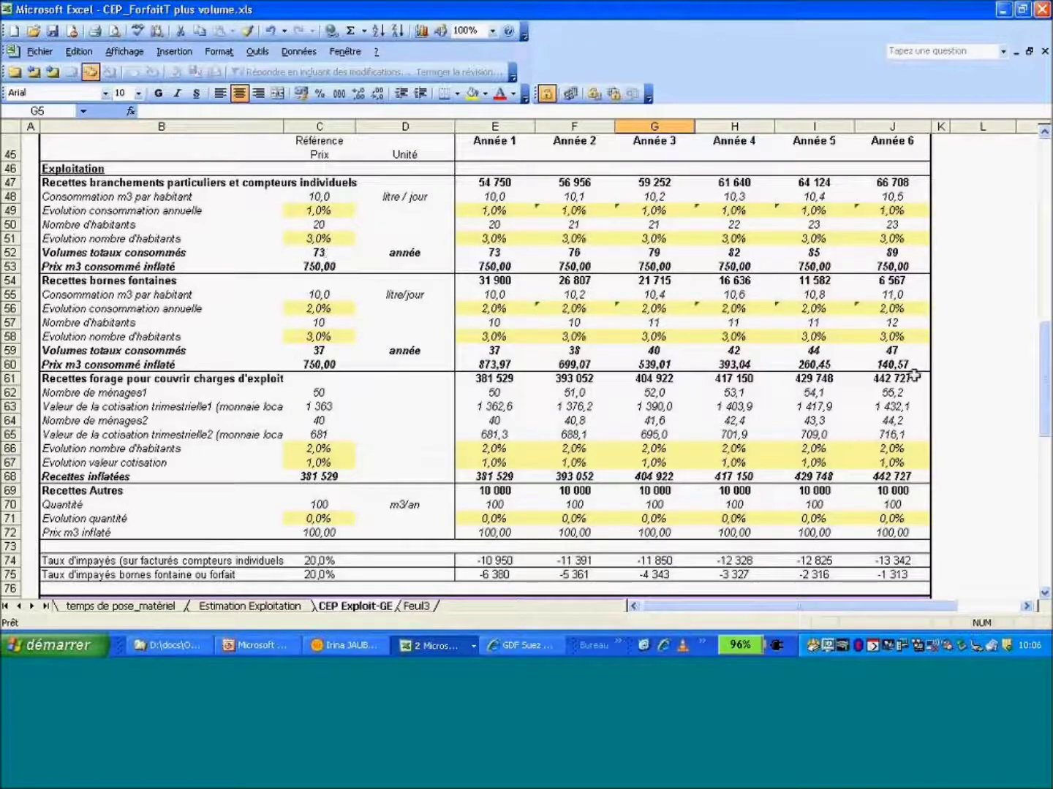
pyautogui.moveTo(1045, 410); pyautogui.dragTo(1044, 511)
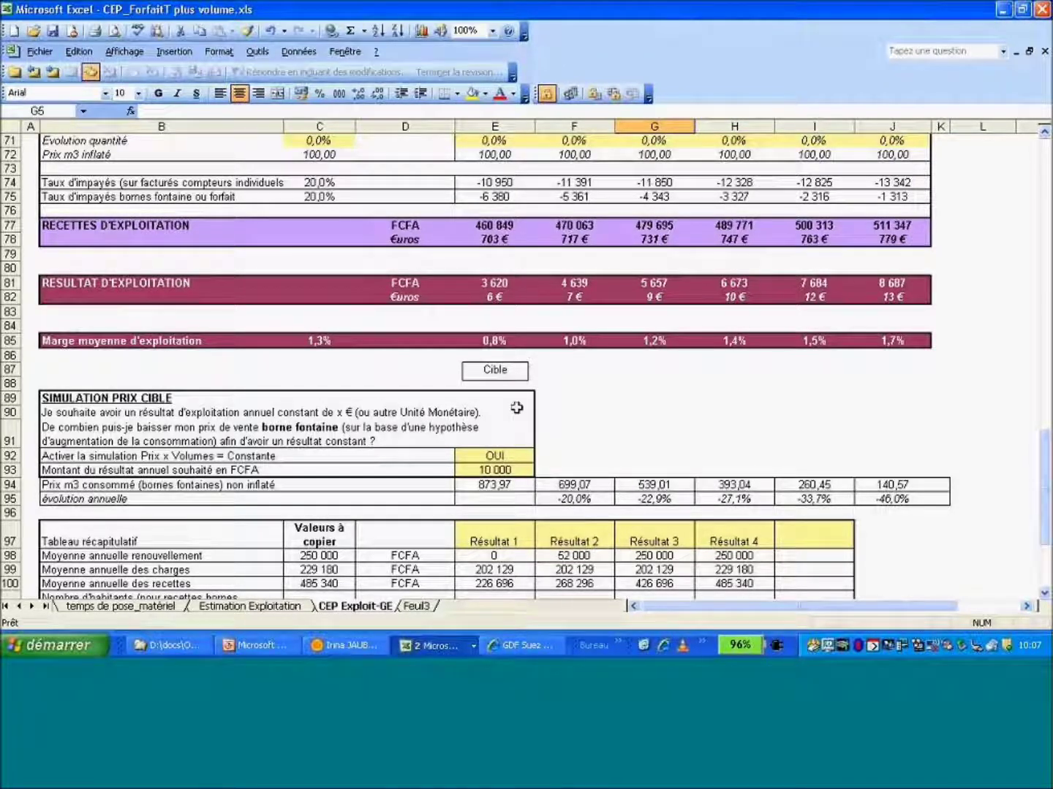
pyautogui.click(502, 456)
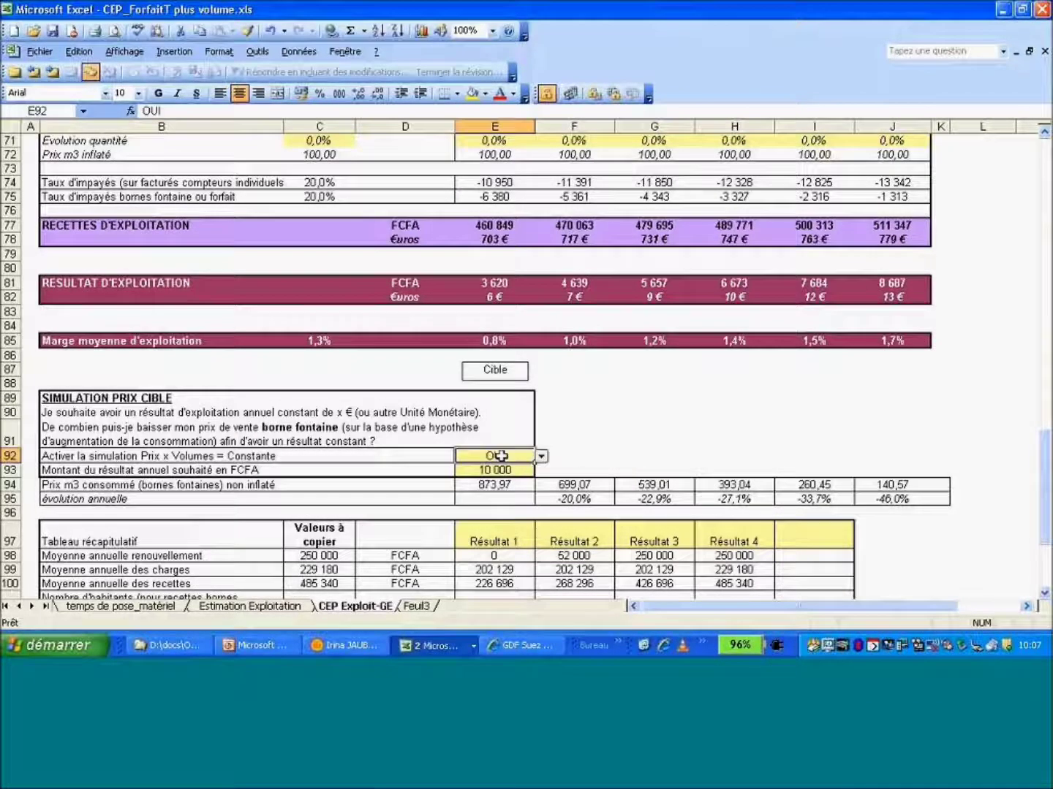
pyautogui.click(541, 457)
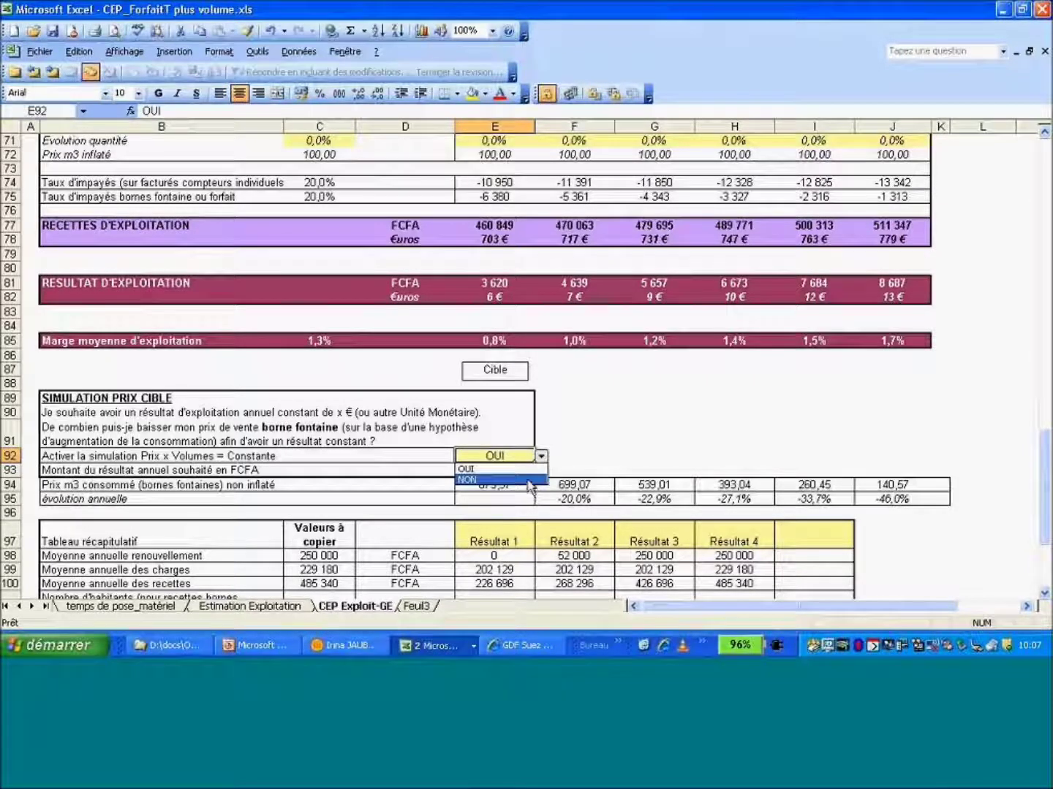
pyautogui.click(528, 480)
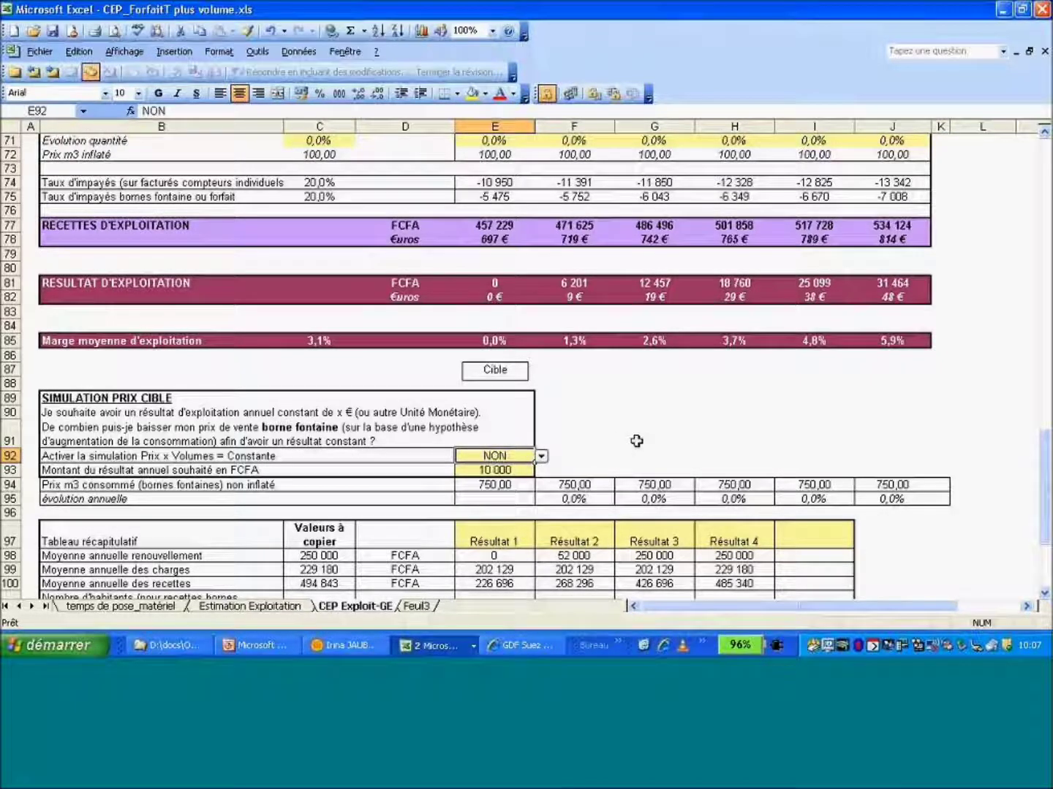
# Set the Montant du résultat annuel souhaité en FCFA of the target price simulation to 0.
pyautogui.click(496, 469)
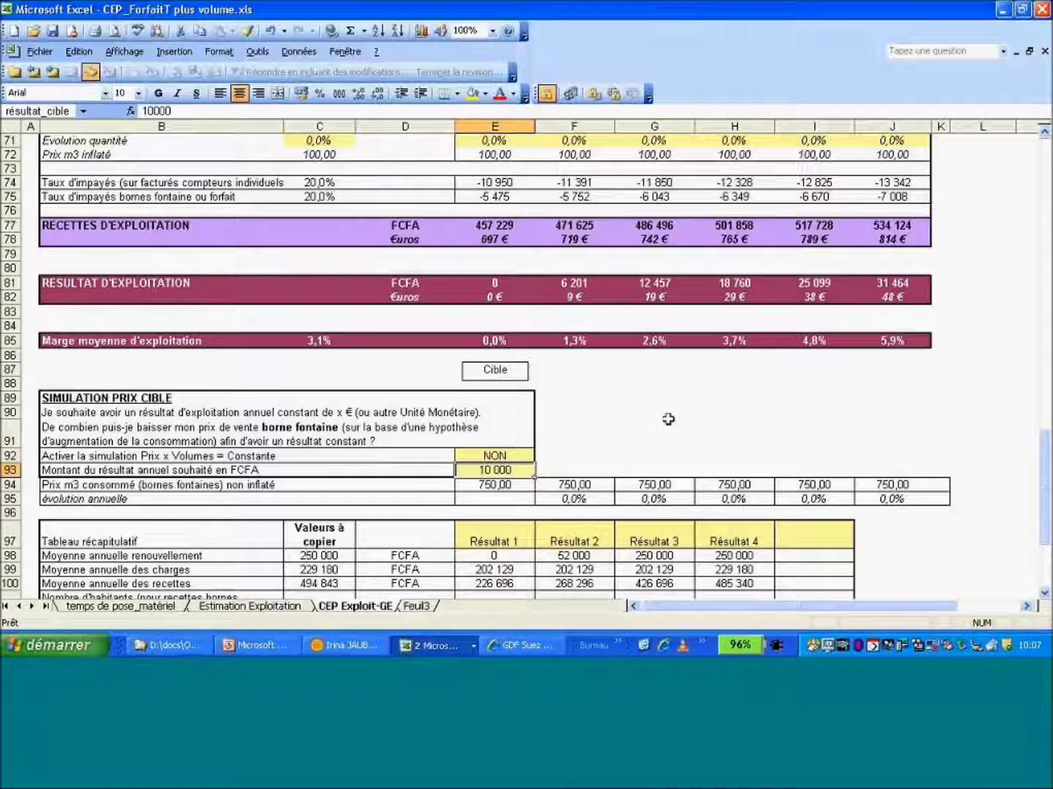
pyautogui.write('0')
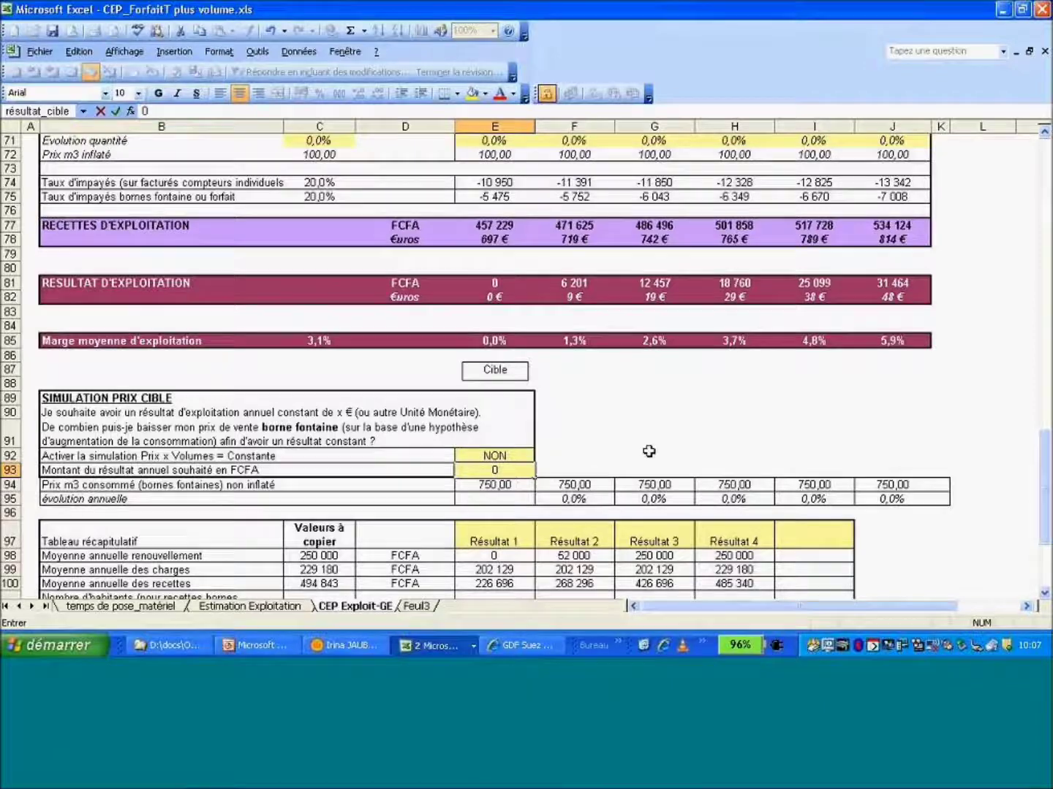
pyautogui.click(648, 451)
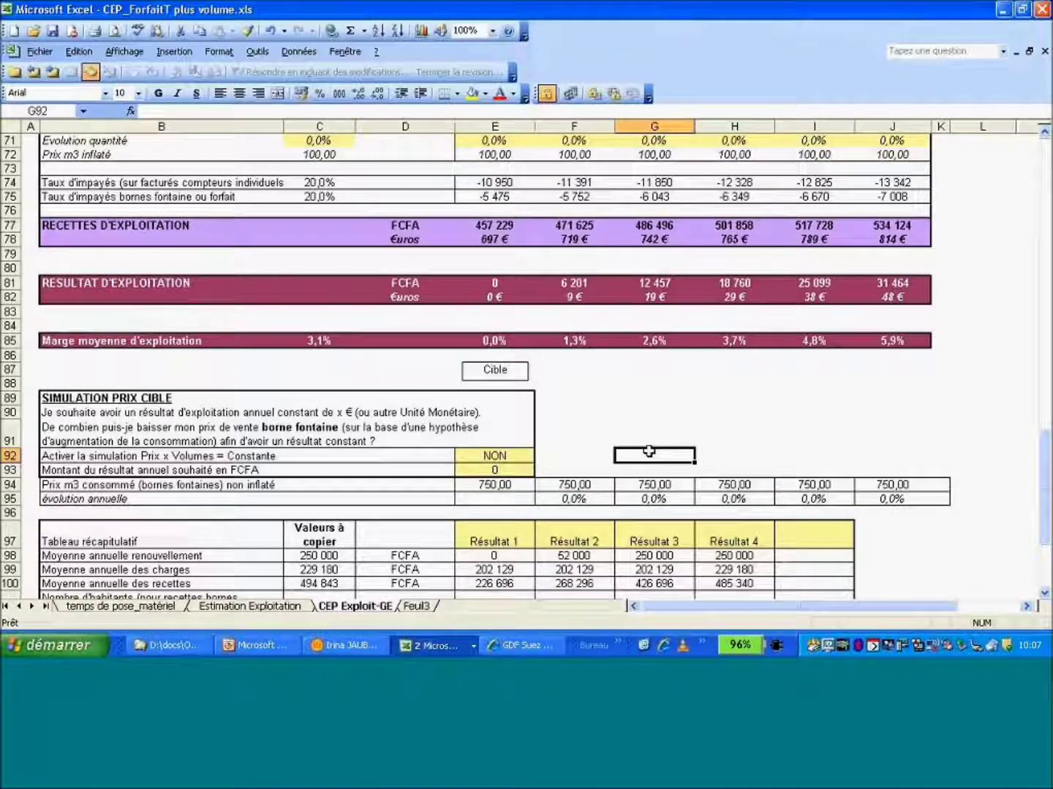
# Select the Valeurs à copier (C98:C108) in the summary table of the inflated account, and clear the selection.
pyautogui.scroll(-1, 648, 451)
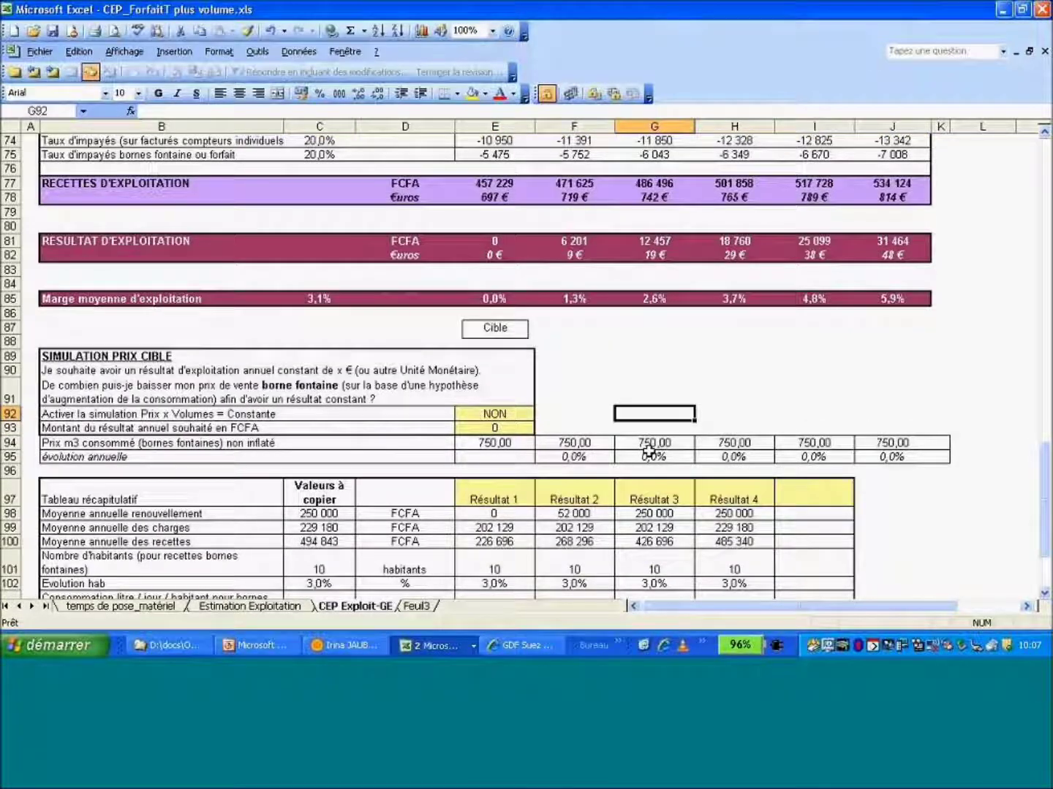
pyautogui.scroll(-4, 648, 451)
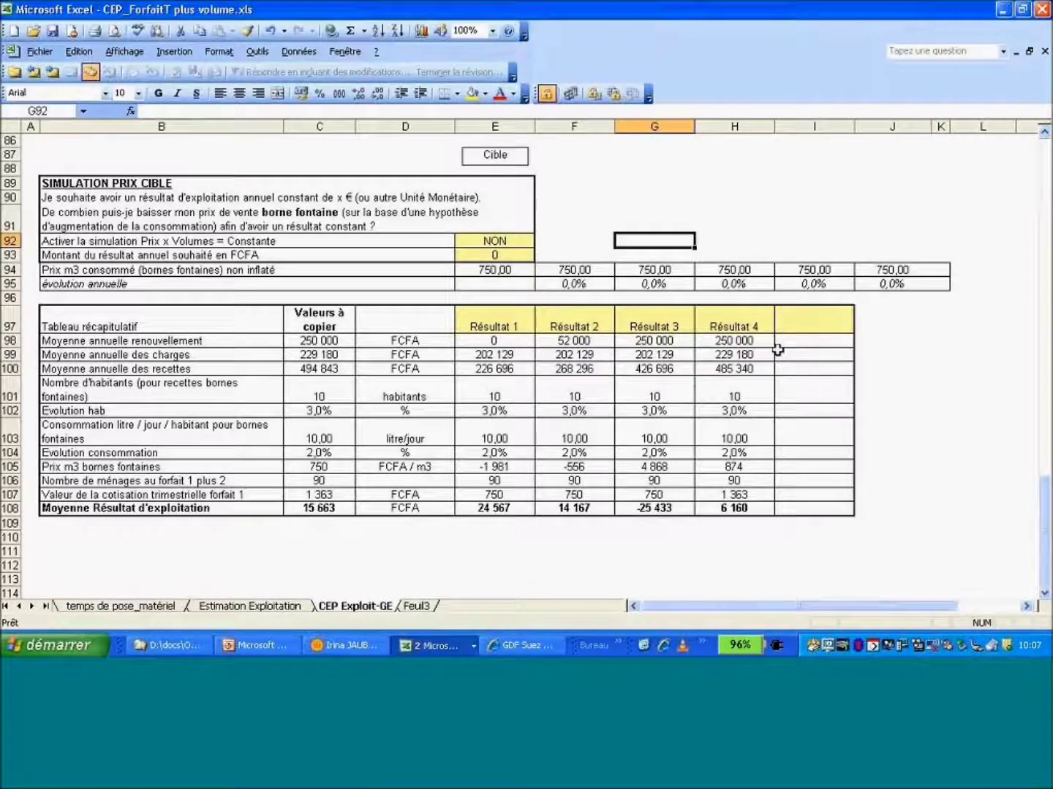
pyautogui.moveTo(313, 341); pyautogui.dragTo(332, 509)
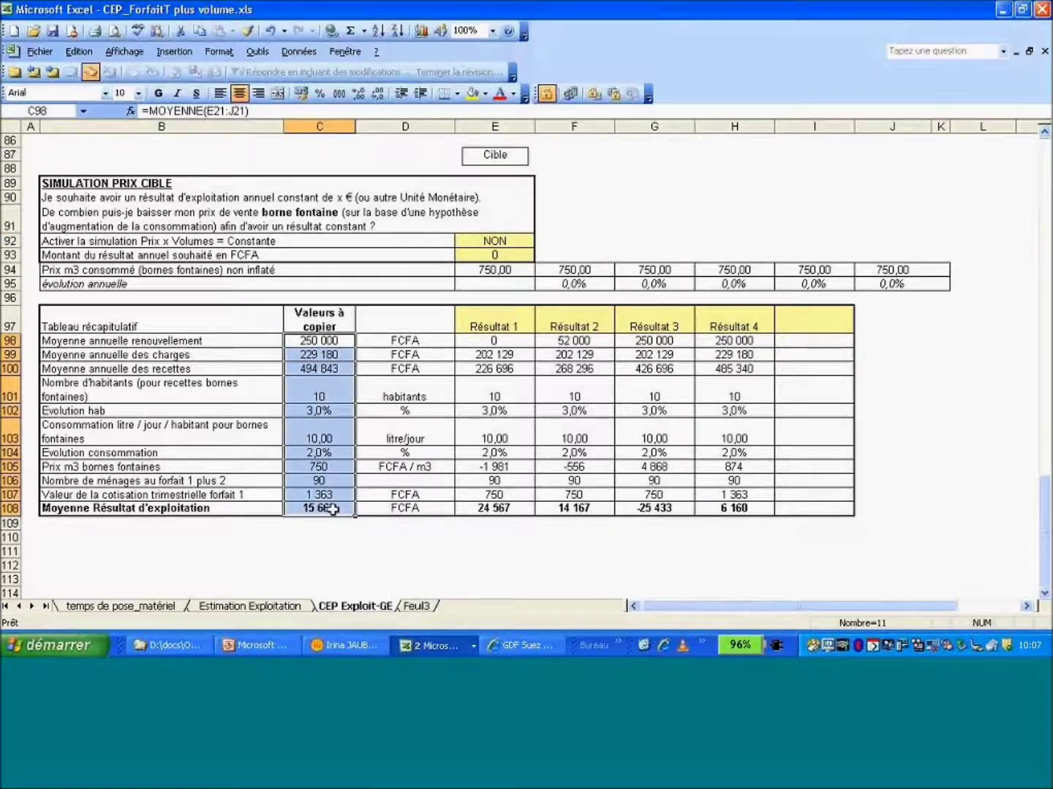
pyautogui.click(380, 544)
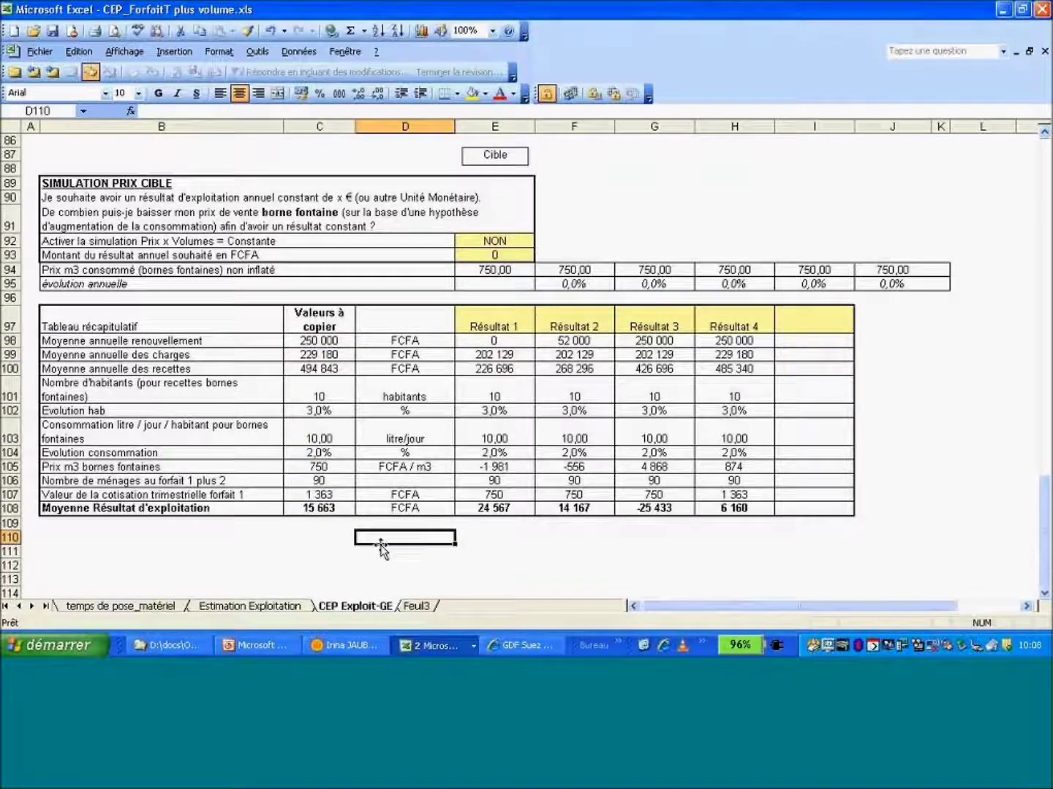